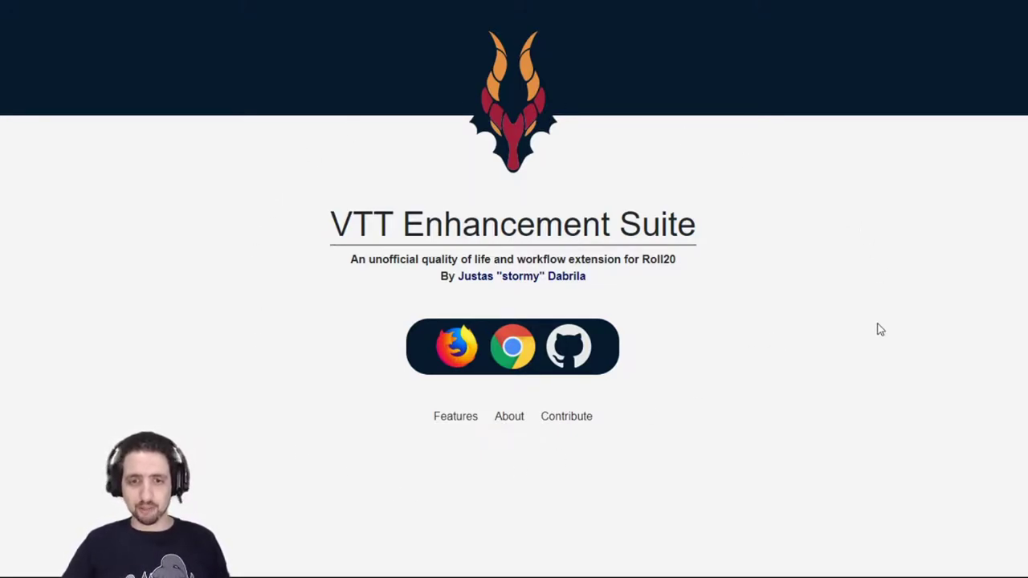
Step: Review the VTT Enhancement Suite's Firefox add-on page and its manual installation instructions for Chrome
{"action": "left_click", "coordinate": [472, 364]}
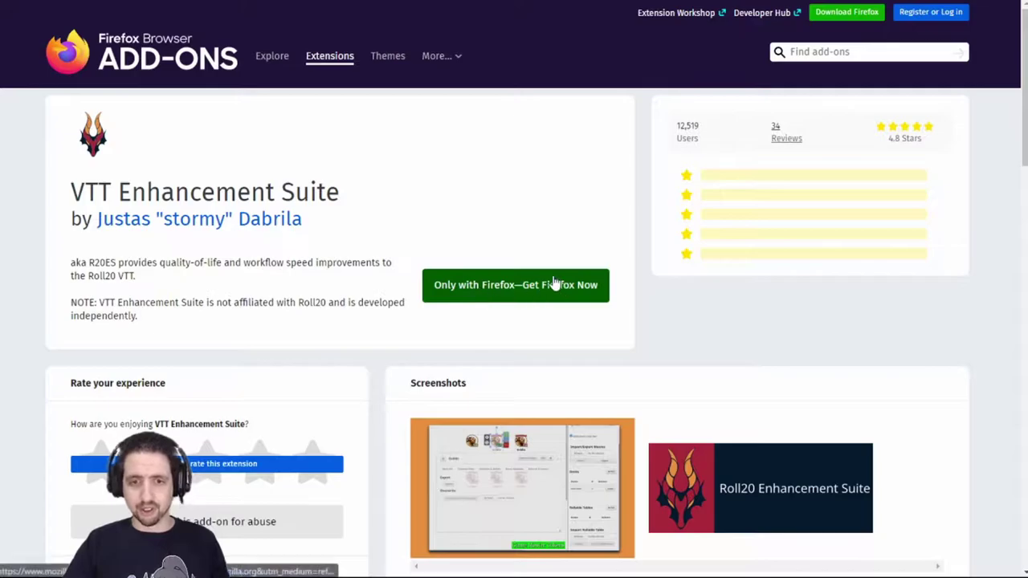
{"action": "key", "text": "alt+Left"}
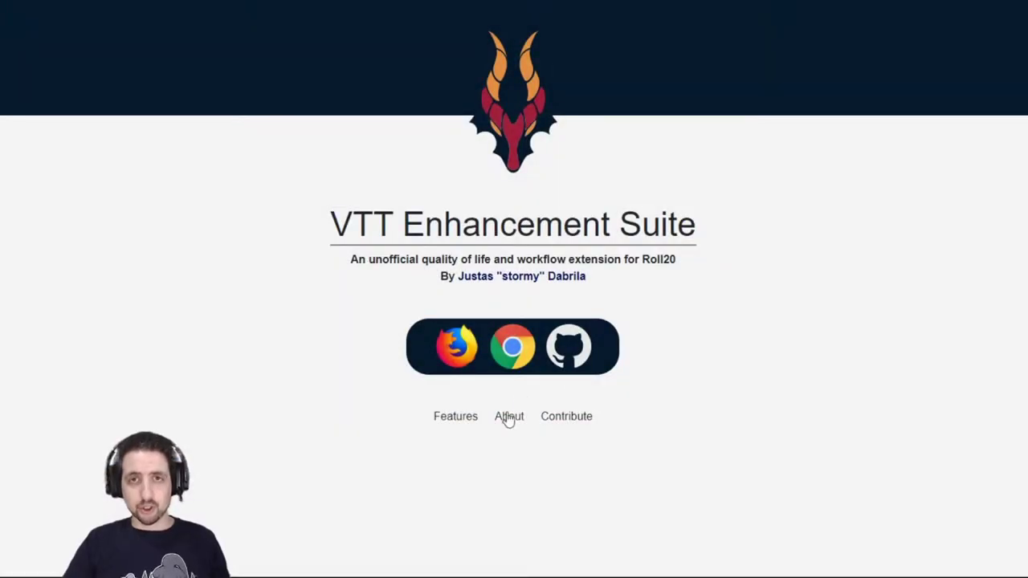
{"action": "left_click", "coordinate": [511, 358]}
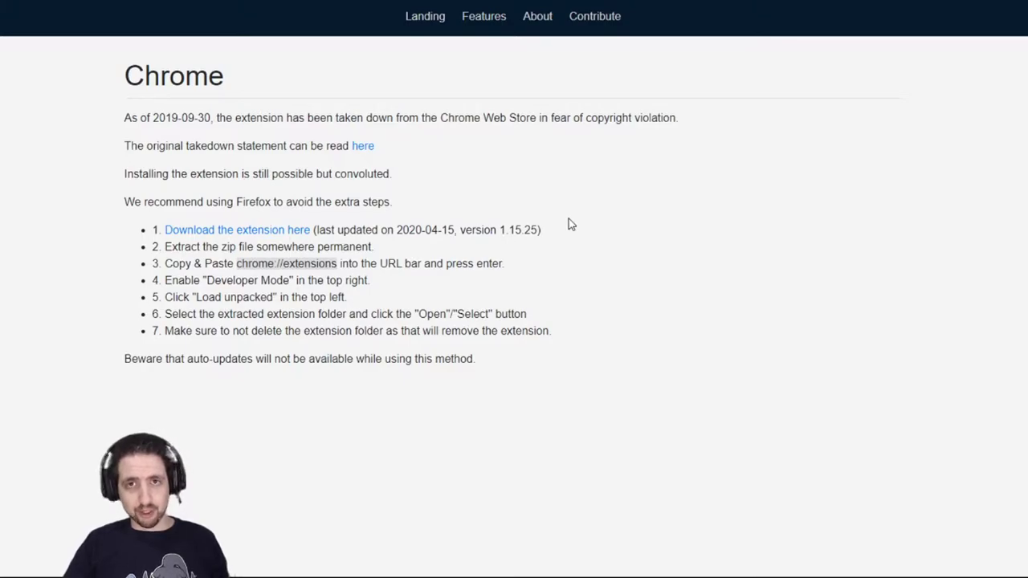
{"action": "left_click_drag", "start_coordinate": [142, 199], "coordinate": [562, 332]}
{"action": "left_click", "coordinate": [567, 269]}
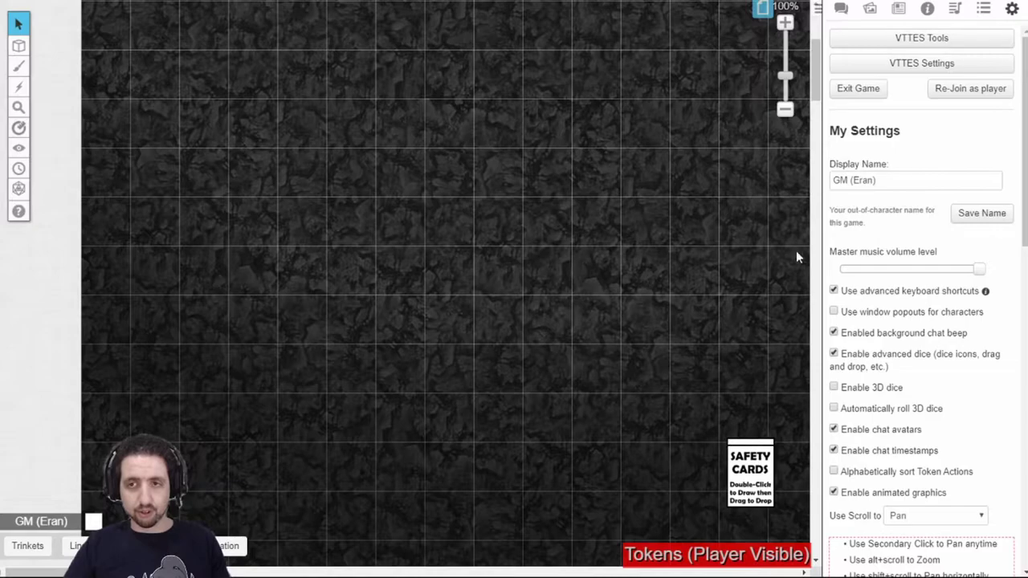
Step: Look through the VTTES tools and the module settings, including Disable Animations, Token Status Display Adjustments and the Character Sheet Ability Macro Generator
{"action": "left_click", "coordinate": [921, 37]}
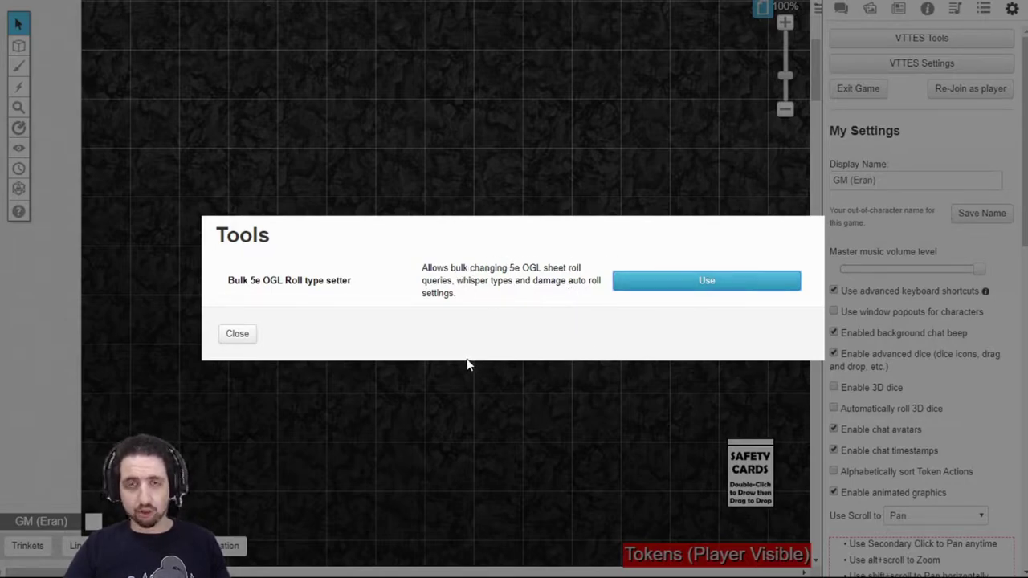
{"action": "left_click", "coordinate": [237, 333]}
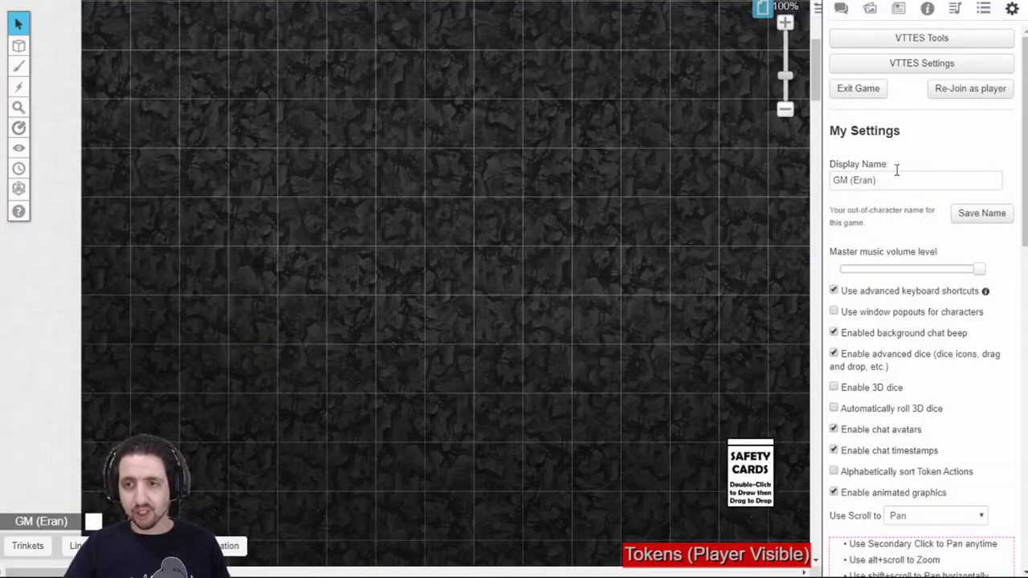
{"action": "left_click", "coordinate": [920, 66]}
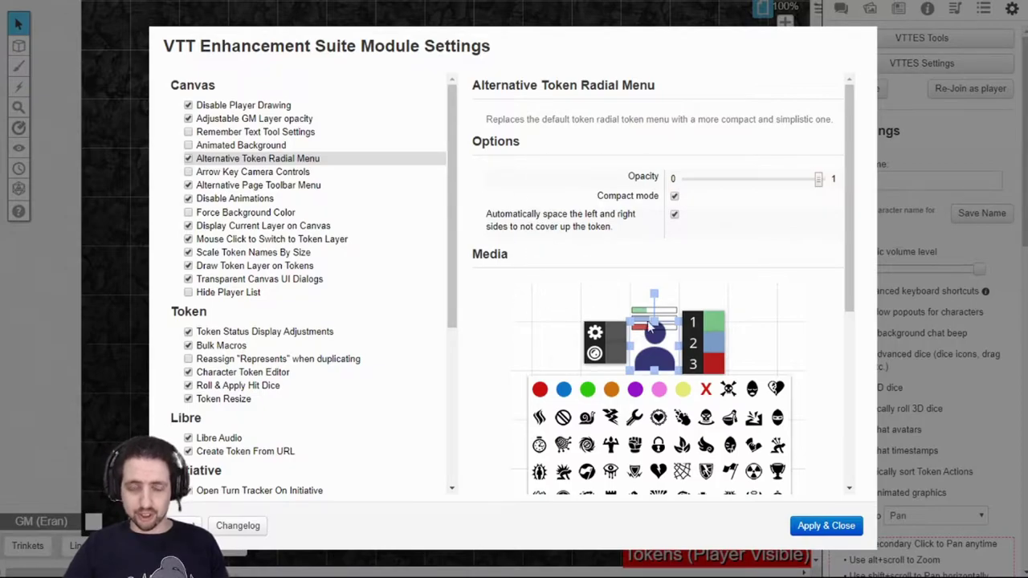
{"action": "left_click", "coordinate": [221, 198]}
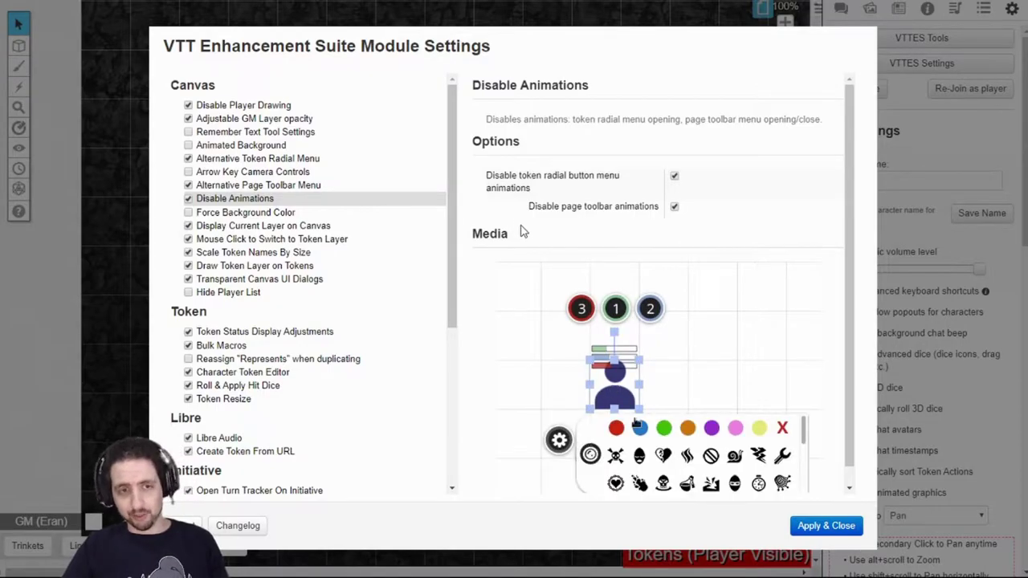
{"action": "left_click", "coordinate": [265, 331]}
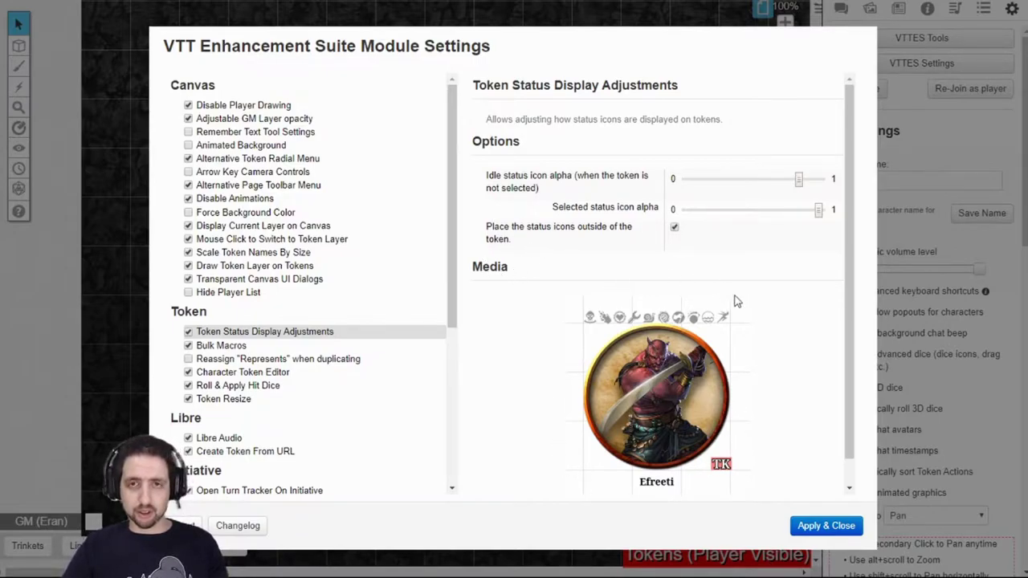
{"action": "key", "text": "End"}
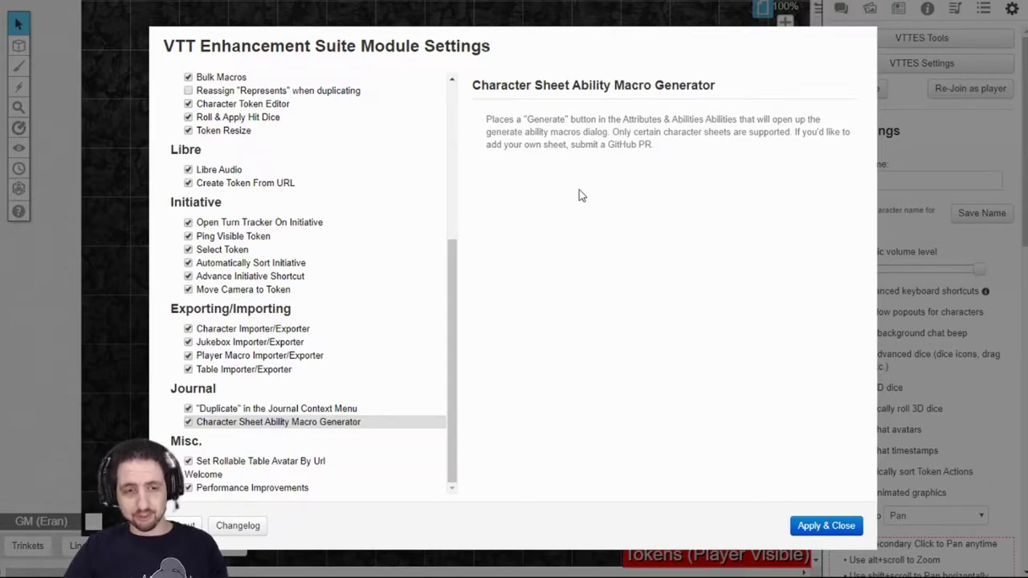
{"action": "mouse_move", "coordinate": [253, 328]}
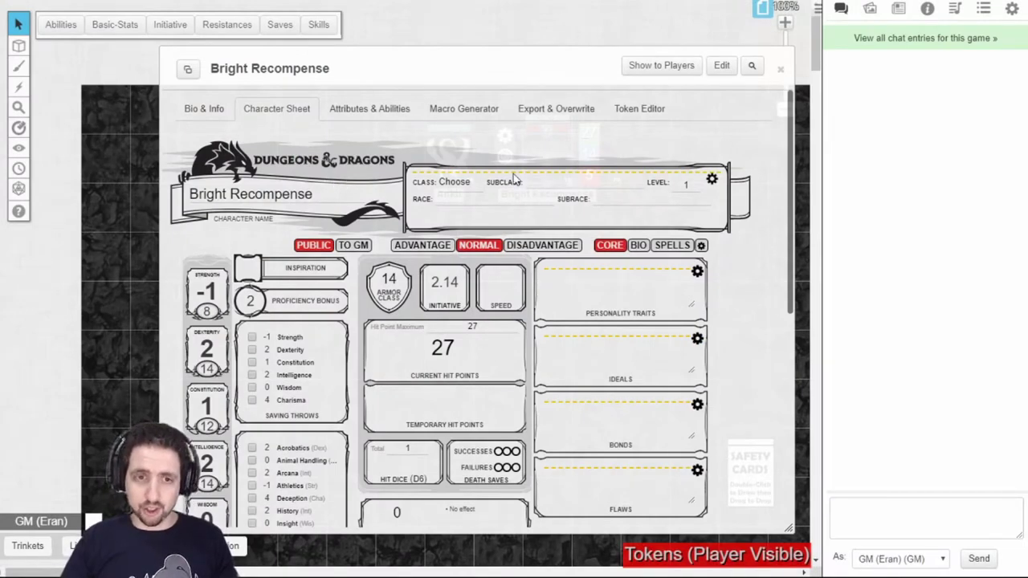
Step: Inspect the attacks and the spells page on Bright Recompense's character sheet
{"action": "scroll", "coordinate": [321, 282], "scroll_direction": "down", "scroll_amount": 2}
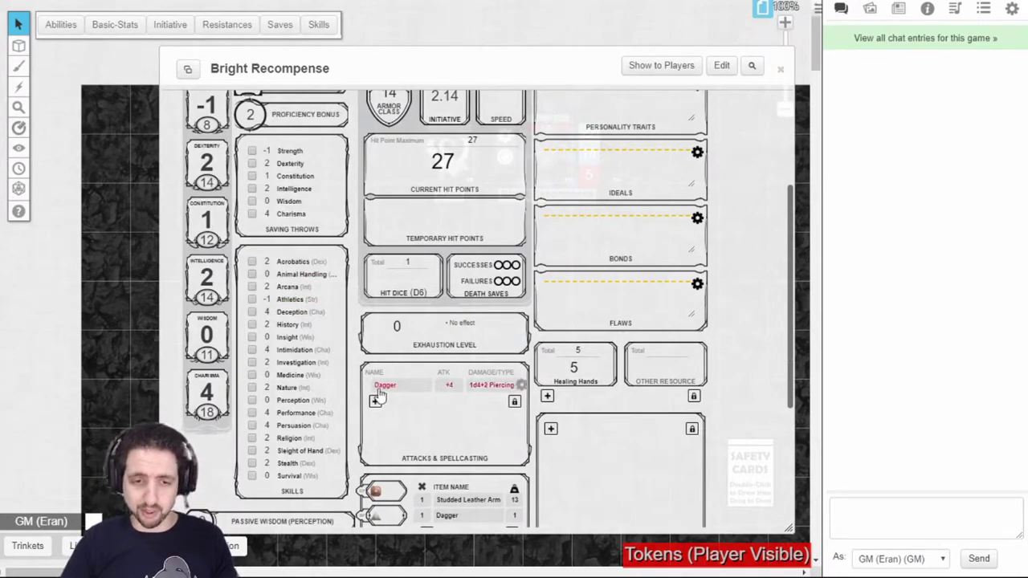
{"action": "scroll", "coordinate": [438, 392], "scroll_direction": "up", "scroll_amount": 2}
{"action": "left_click", "coordinate": [671, 246]}
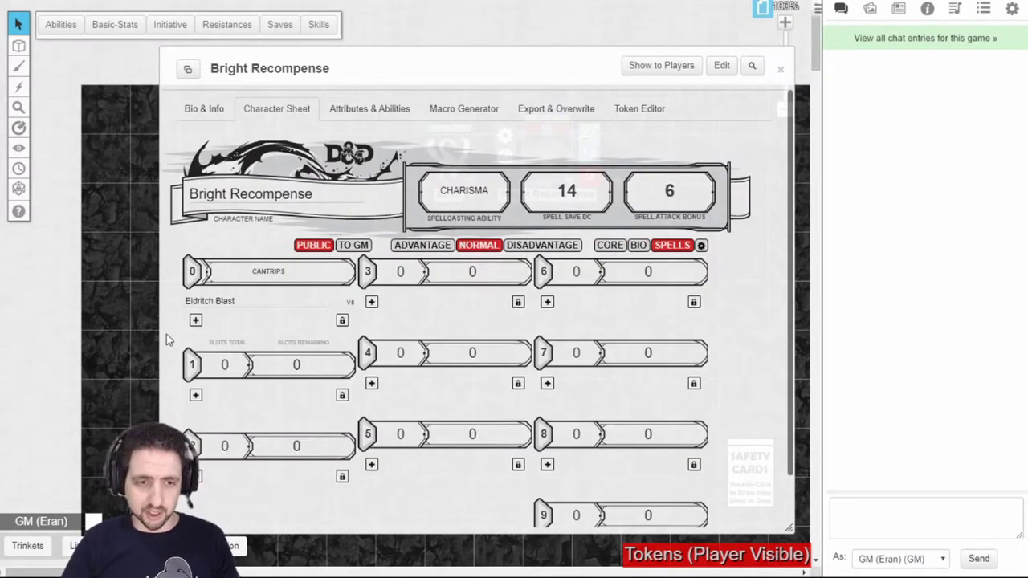
Step: Read through Bright Recompense's list of attributes and abilities
{"action": "left_click", "coordinate": [364, 110]}
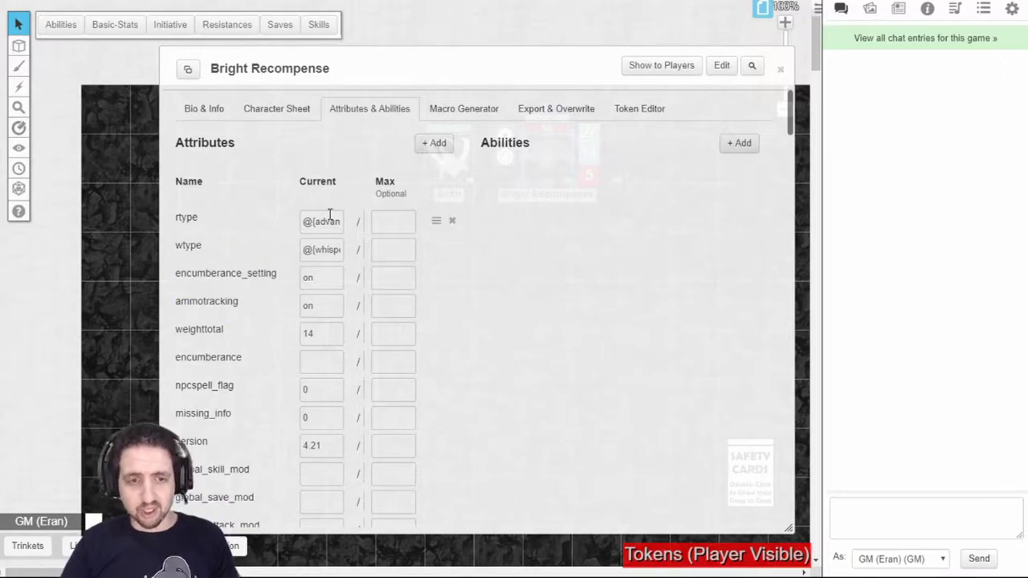
{"action": "scroll", "coordinate": [253, 245], "scroll_direction": "down", "scroll_amount": 5}
{"action": "scroll", "coordinate": [246, 265], "scroll_direction": "down", "scroll_amount": 5}
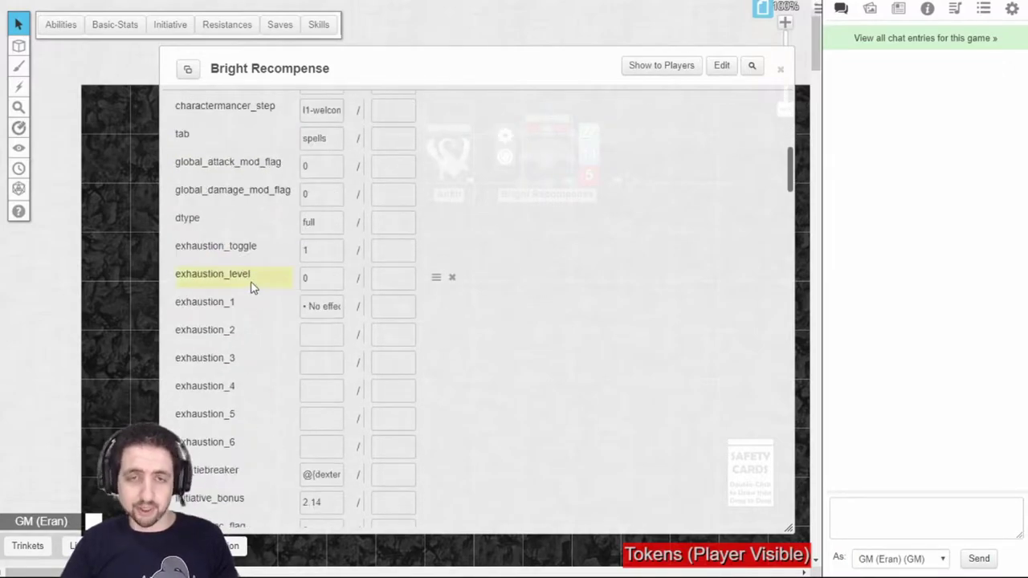
{"action": "scroll", "coordinate": [241, 320], "scroll_direction": "down", "scroll_amount": 2}
{"action": "scroll", "coordinate": [236, 324], "scroll_direction": "down", "scroll_amount": 5}
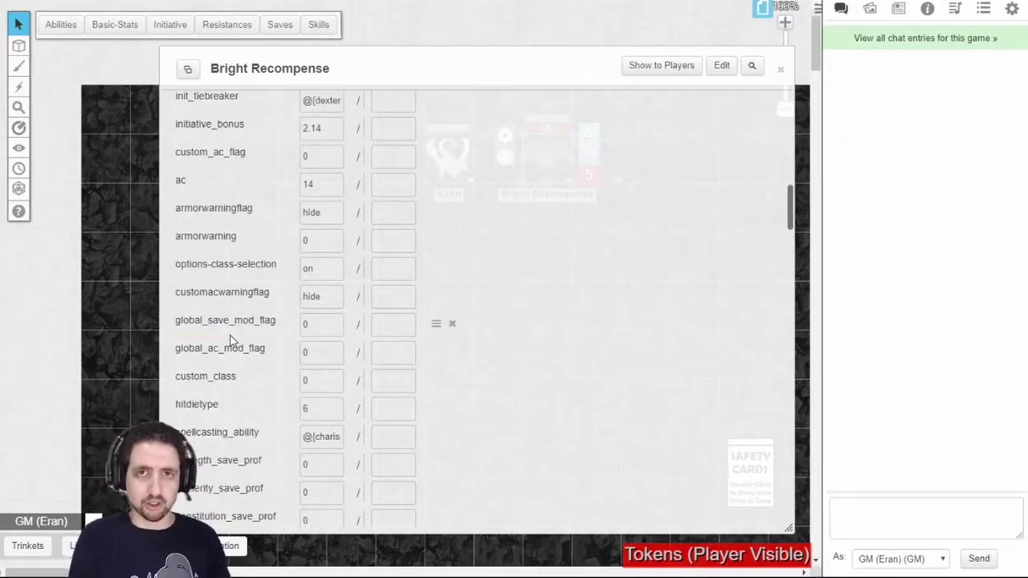
{"action": "scroll", "coordinate": [231, 341], "scroll_direction": "up", "scroll_amount": 15}
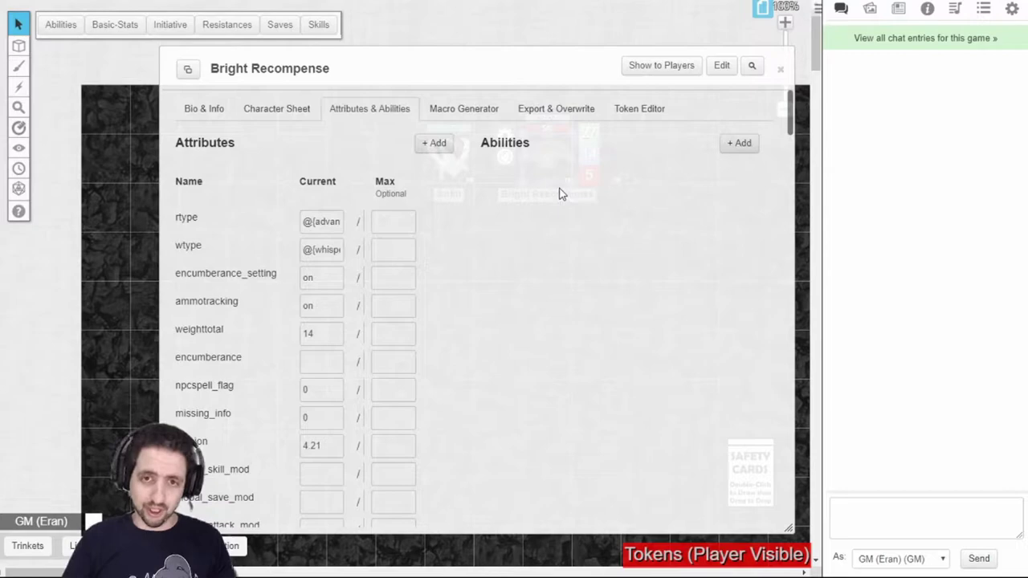
Step: Generate the Dagger and Eldritch-Blast macros for Bright Recompense from the D&D 5e OGL by Roll20 sheet, with no foldering
{"action": "left_click", "coordinate": [455, 111]}
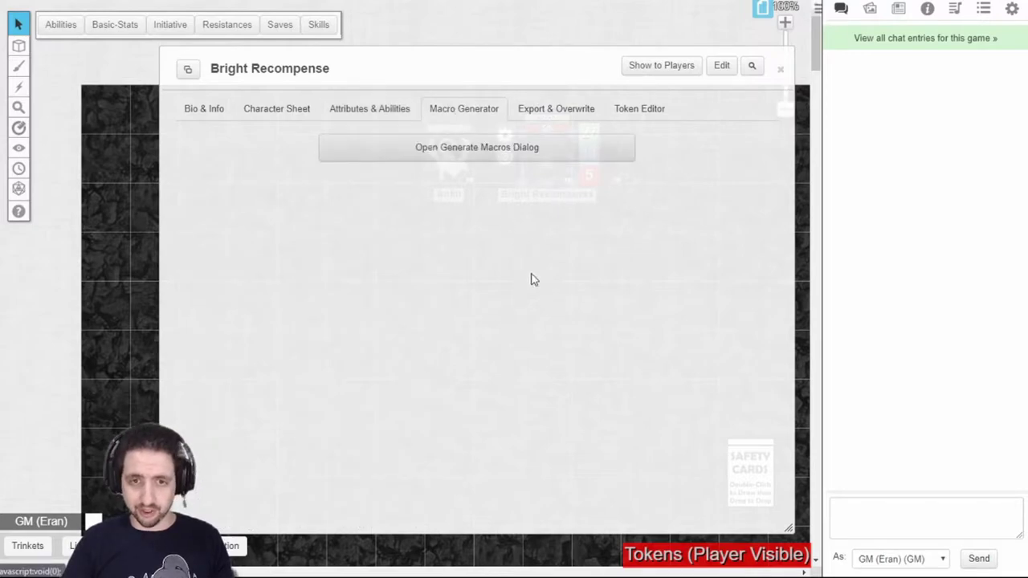
{"action": "left_click", "coordinate": [490, 147]}
{"action": "left_click", "coordinate": [499, 143]}
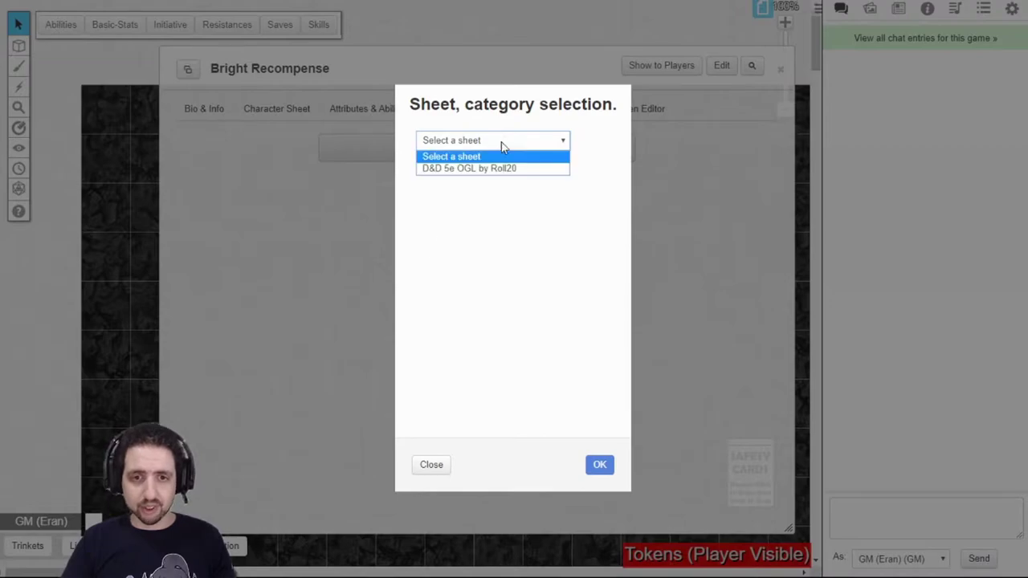
{"action": "left_click", "coordinate": [471, 172]}
{"action": "scroll", "coordinate": [468, 210], "scroll_direction": "down", "scroll_amount": 2}
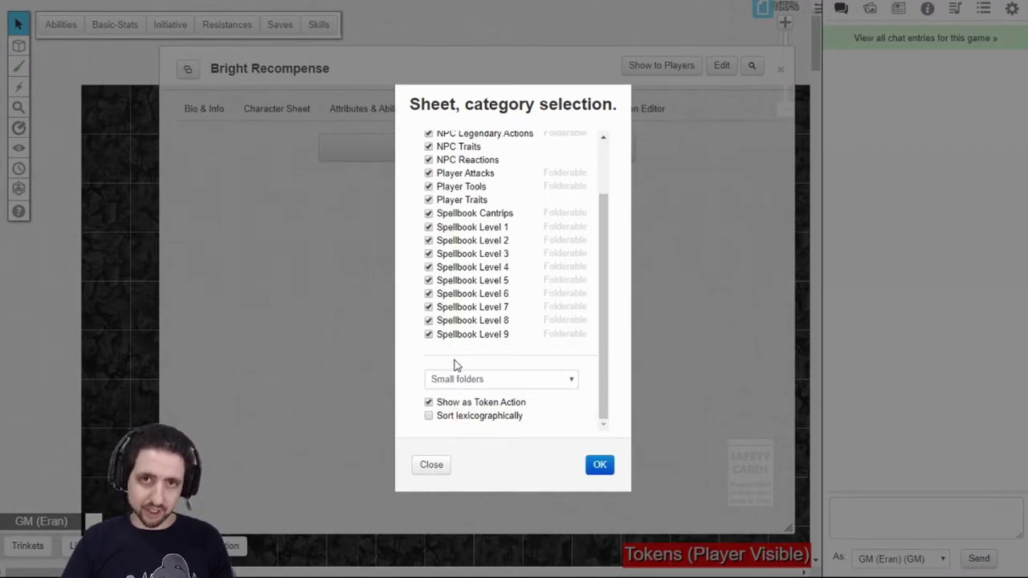
{"action": "left_click", "coordinate": [502, 384]}
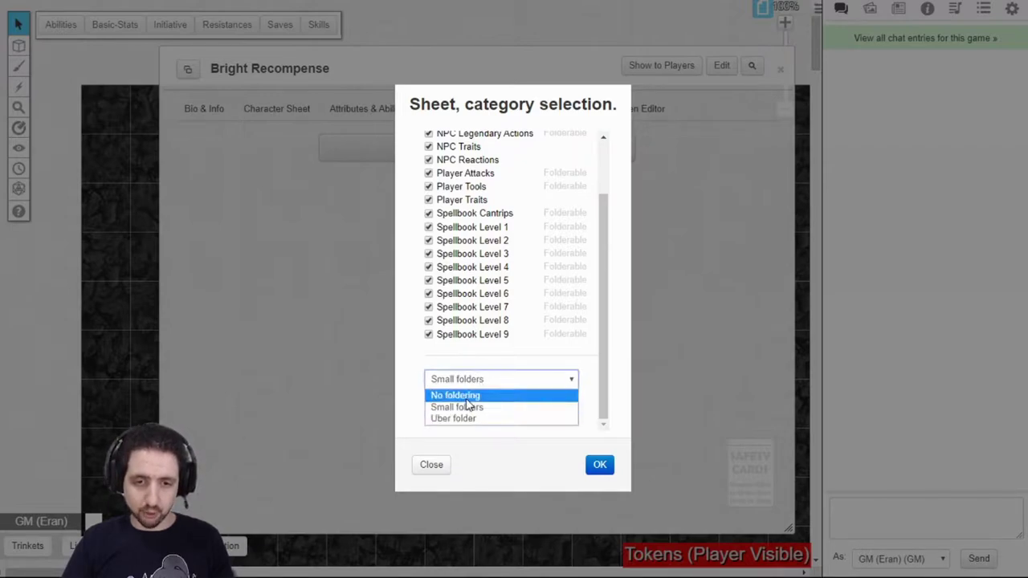
{"action": "left_click", "coordinate": [465, 394]}
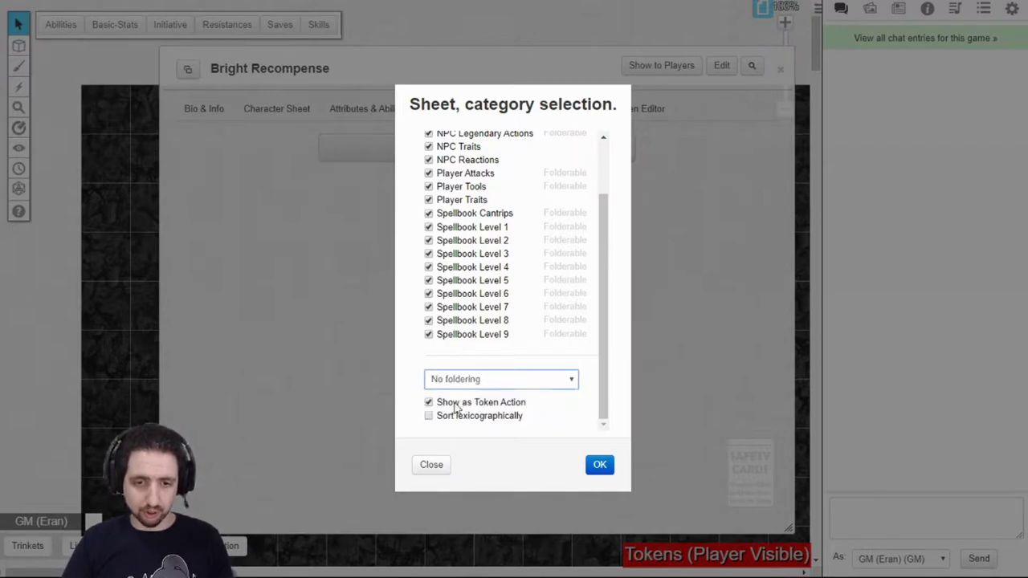
{"action": "left_click", "coordinate": [600, 466]}
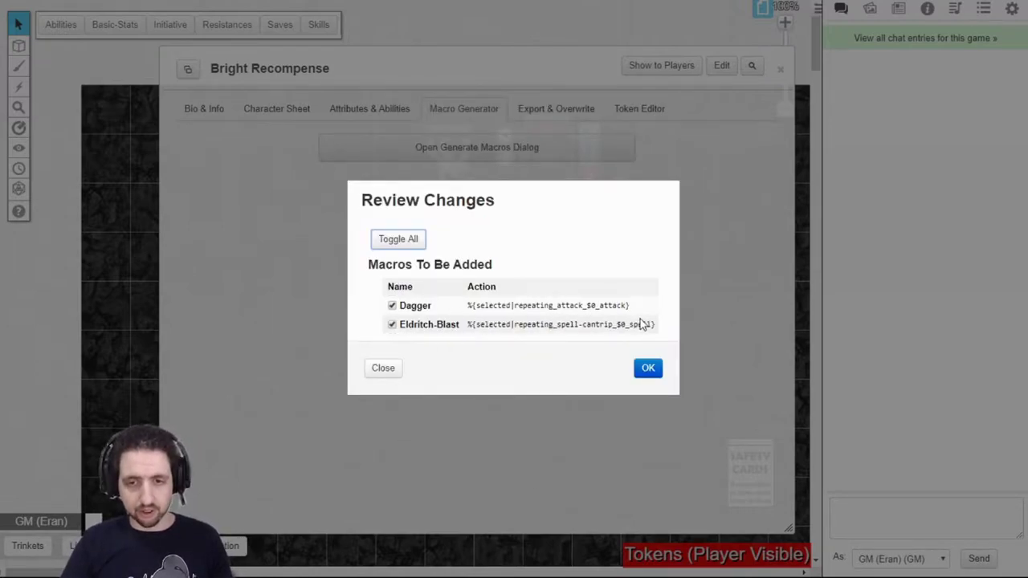
{"action": "left_click", "coordinate": [648, 368]}
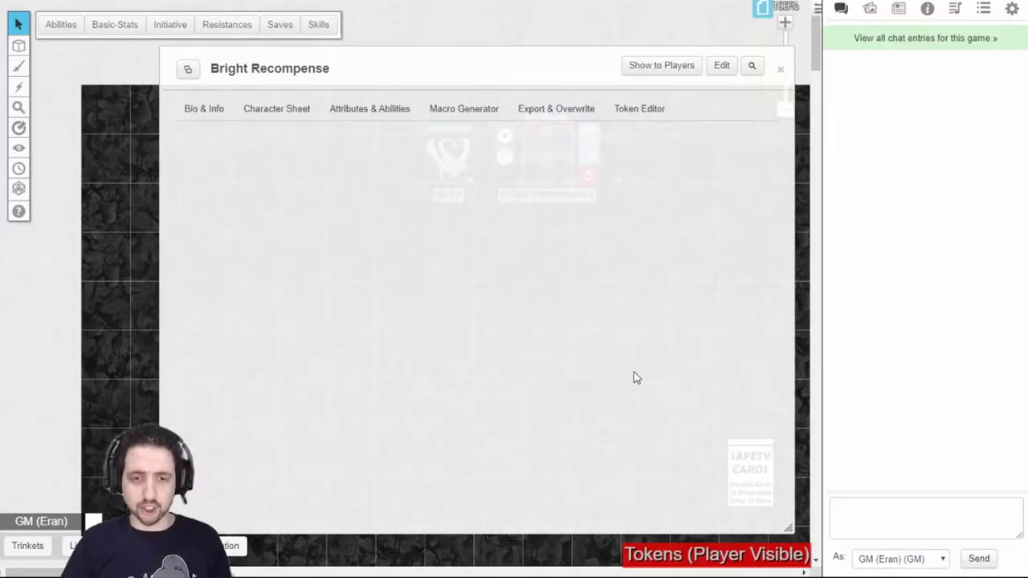
Step: Prefix the Dagger ability's macro with "/w gm " so it whispers to the GM, and save it
{"action": "left_click", "coordinate": [391, 109]}
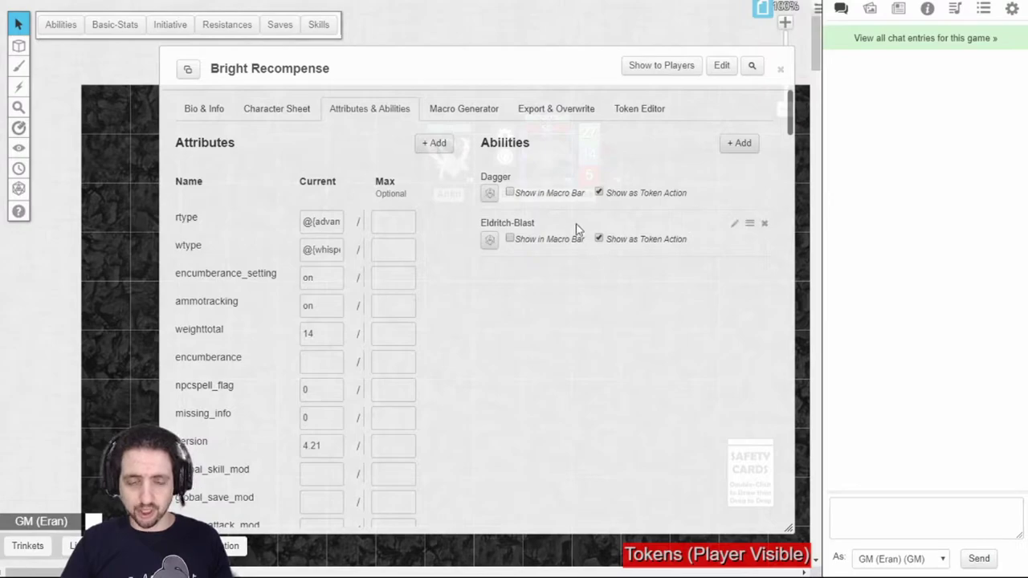
{"action": "left_click", "coordinate": [734, 177]}
{"action": "left_click", "coordinate": [706, 228]}
{"action": "type", "text": "/w "}
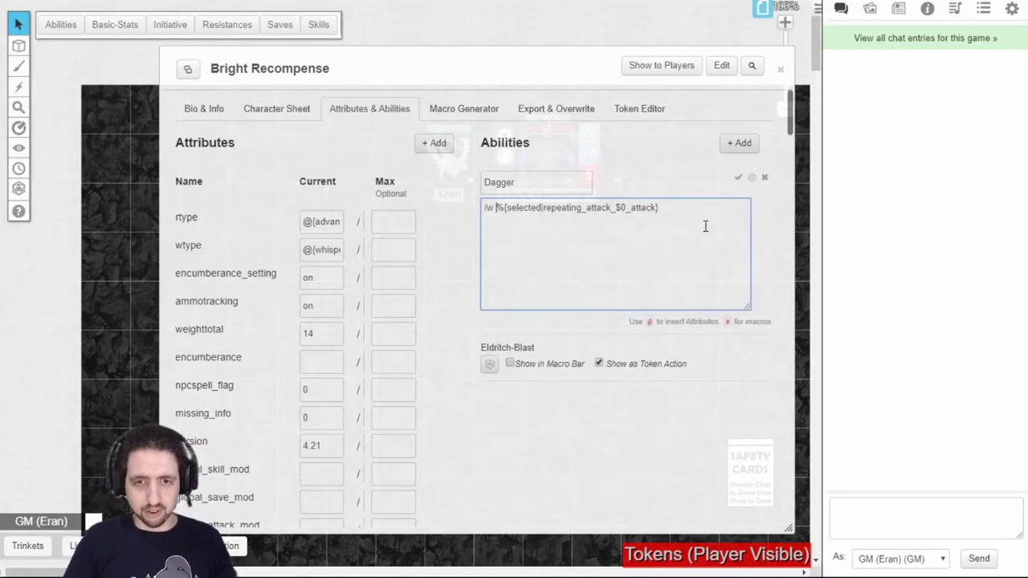
{"action": "type", "text": "gm"}
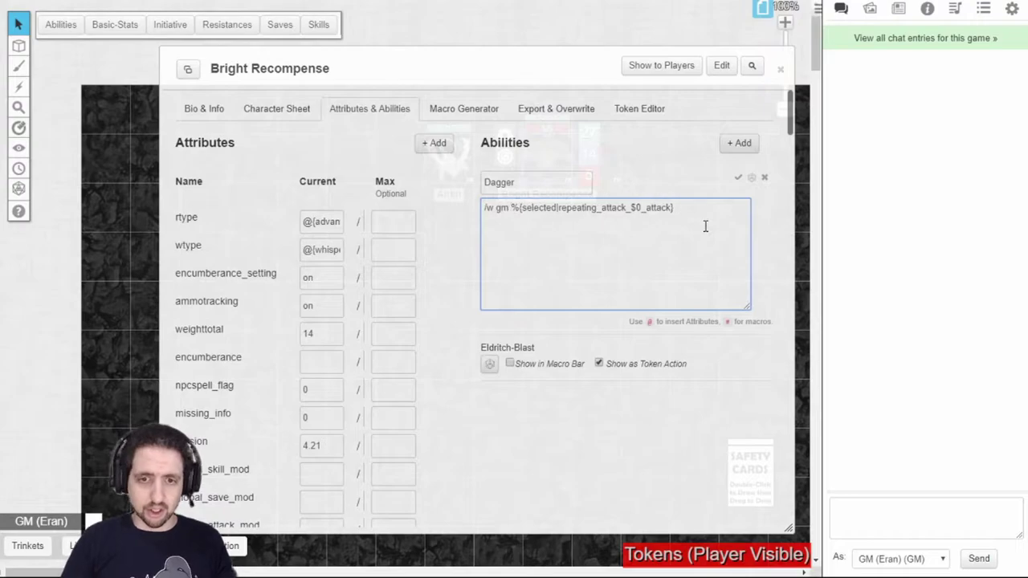
{"action": "left_click", "coordinate": [738, 178]}
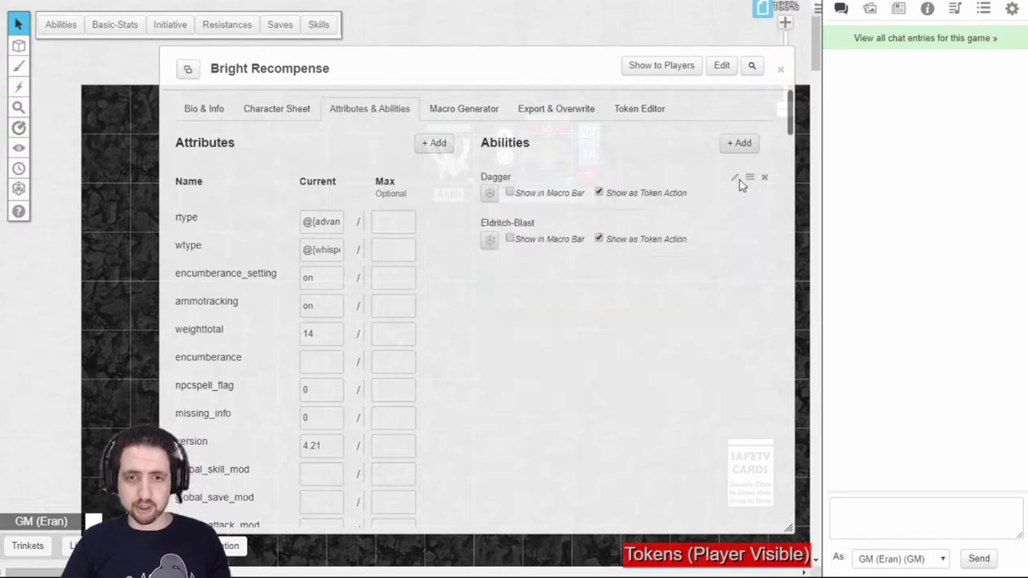
Step: Collapse the character sheet and run the Dagger, Eldritch-Blast and Feature token actions for Bright Recompense's token, then deselect it
{"action": "double_click", "coordinate": [388, 75]}
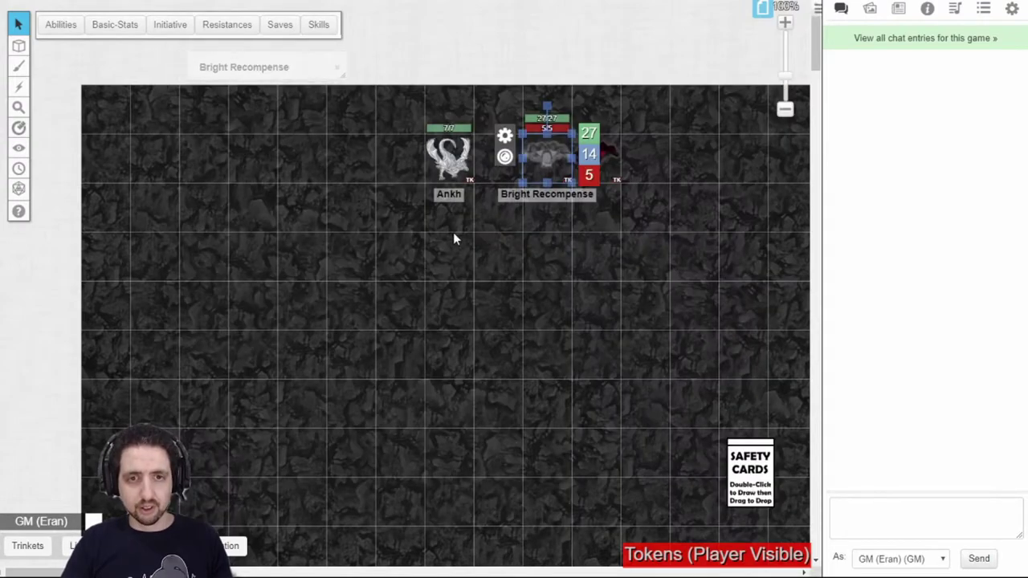
{"action": "left_click", "coordinate": [536, 168]}
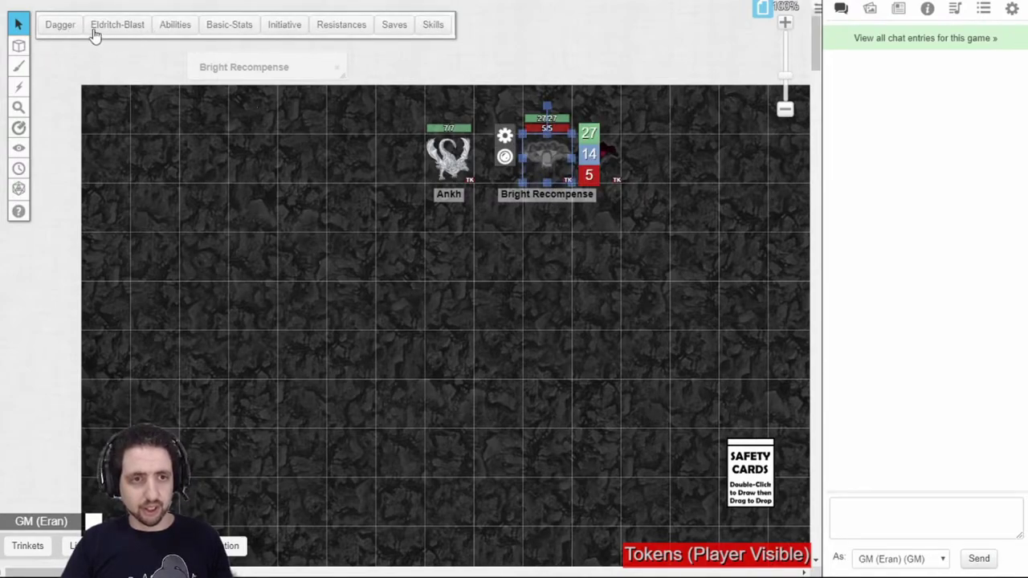
{"action": "left_click", "coordinate": [62, 26]}
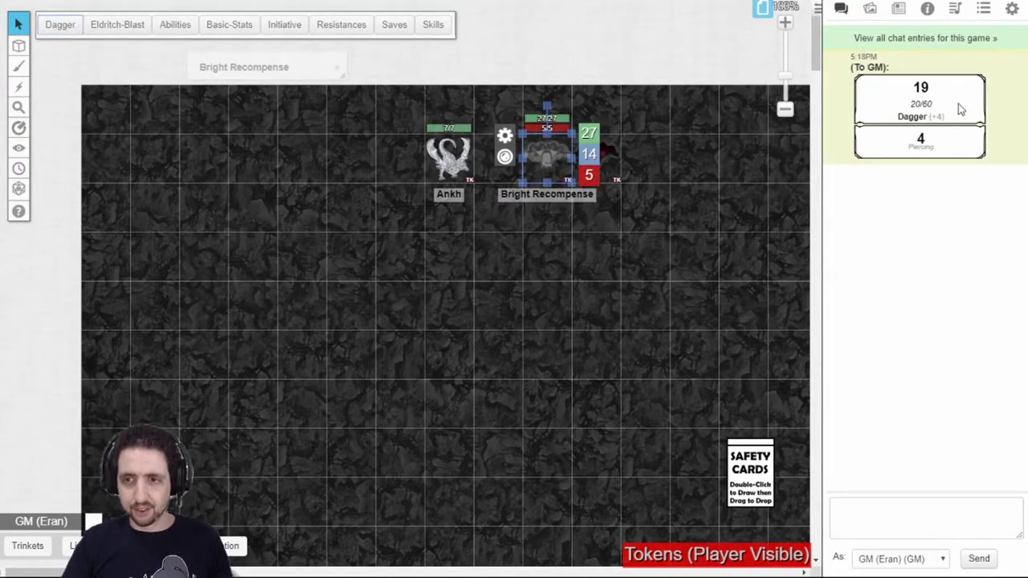
{"action": "left_click", "coordinate": [120, 28]}
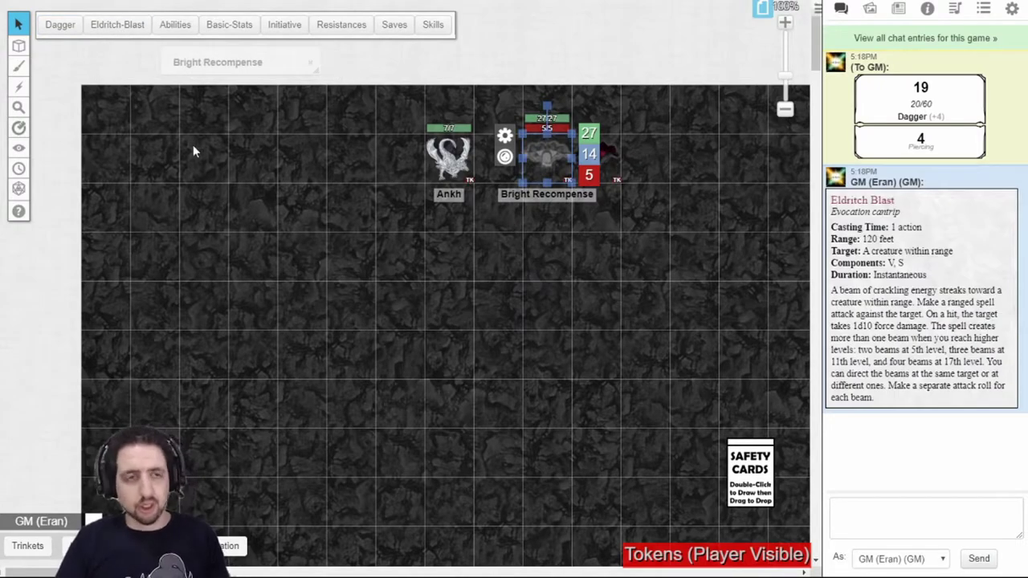
{"action": "left_click", "coordinate": [112, 25]}
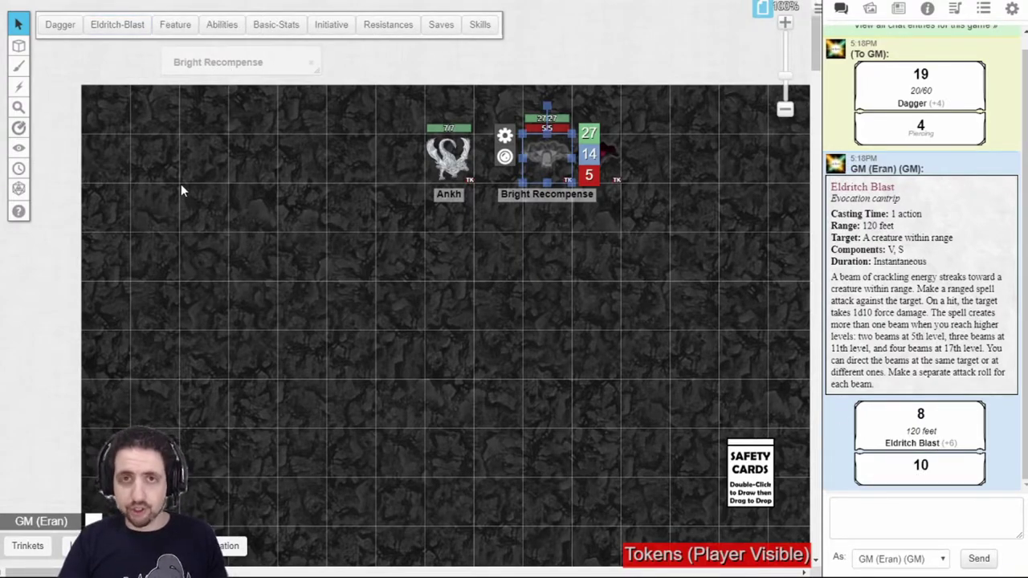
{"action": "left_click", "coordinate": [175, 26]}
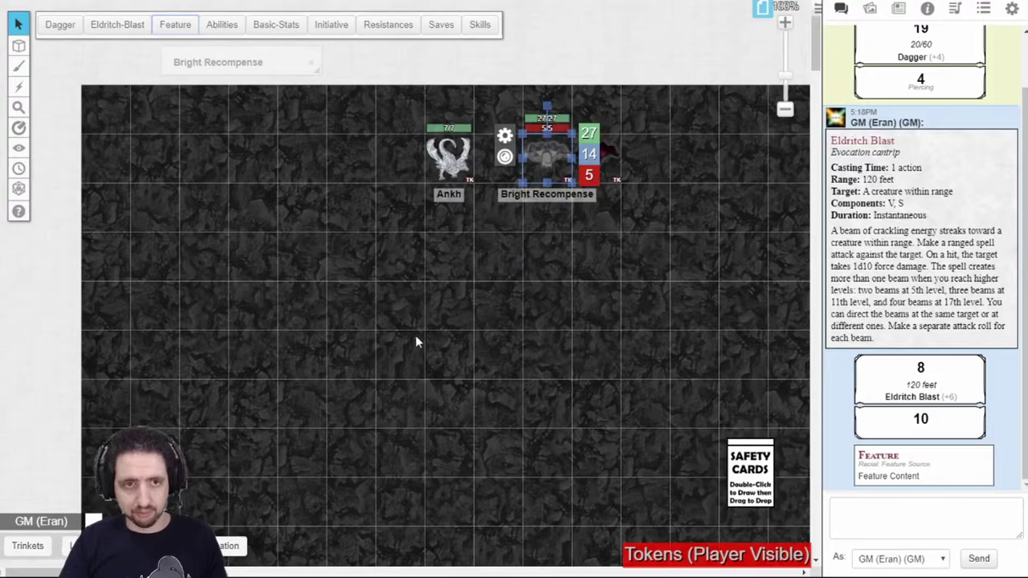
{"action": "left_click", "coordinate": [509, 259]}
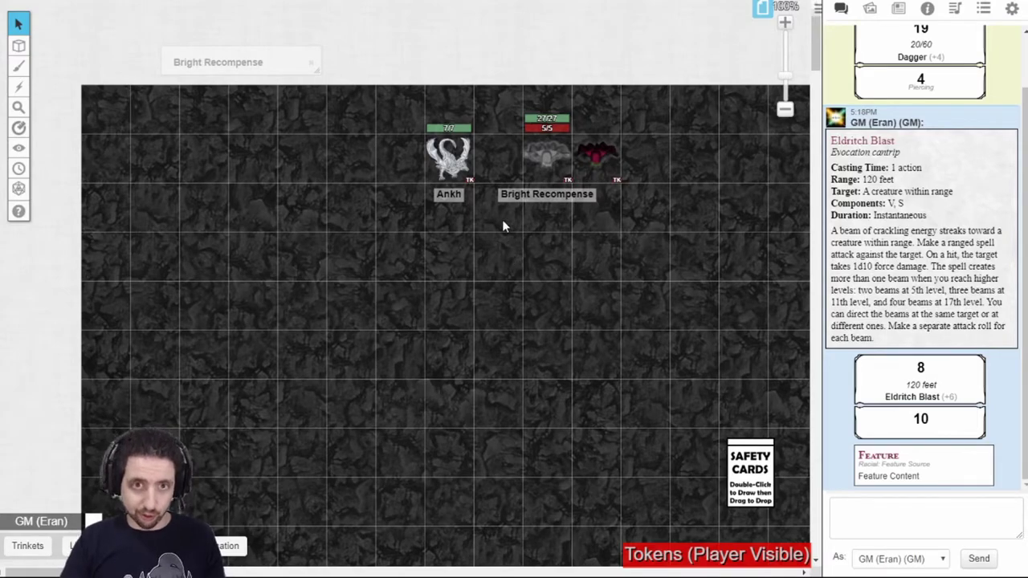
Step: Generate Bright Recompense's macros with small folders as token actions, check them among the abilities, and collapse the character sheet
{"action": "left_click", "coordinate": [546, 161]}
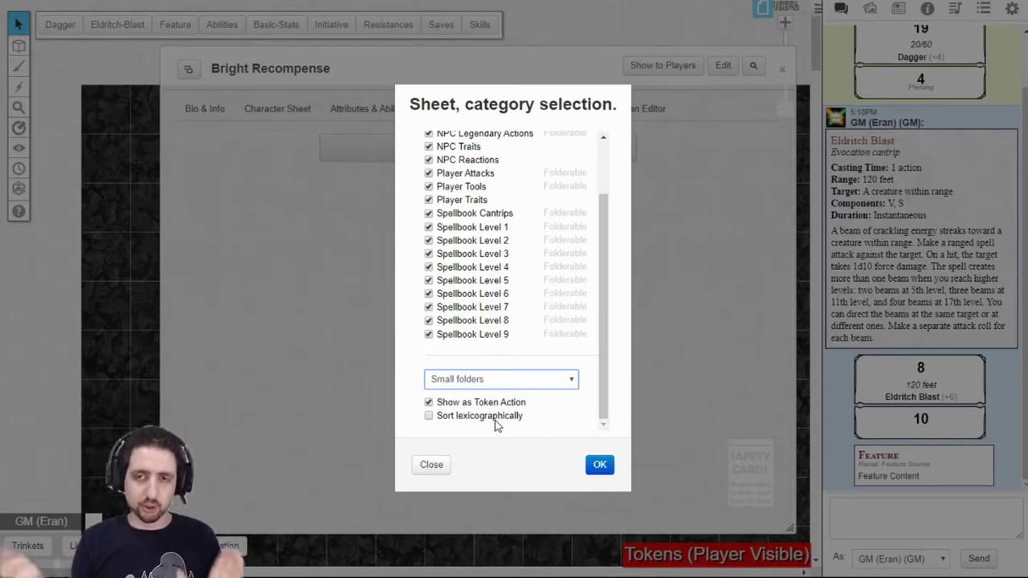
{"action": "left_click", "coordinate": [599, 465]}
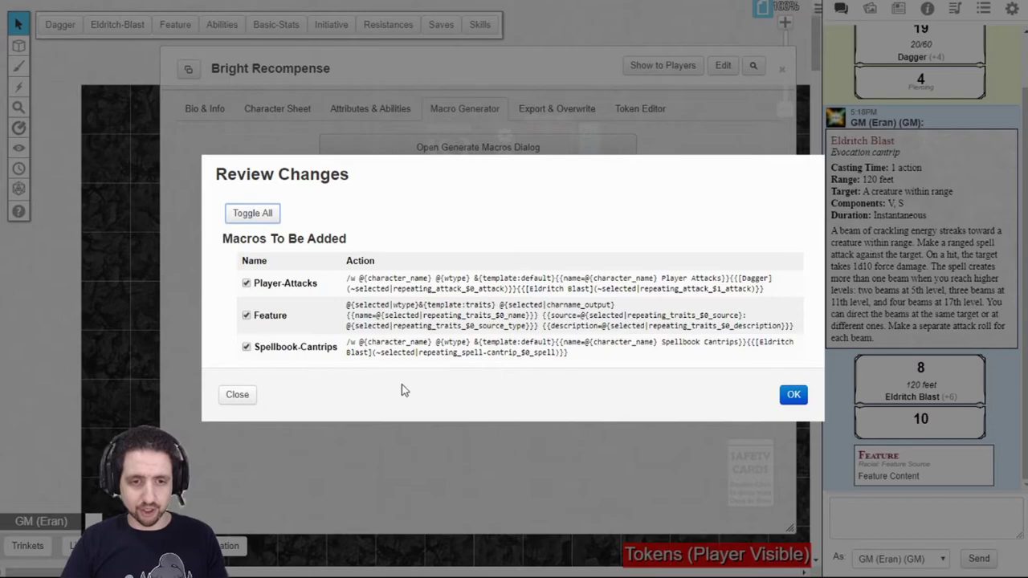
{"action": "left_click", "coordinate": [793, 396]}
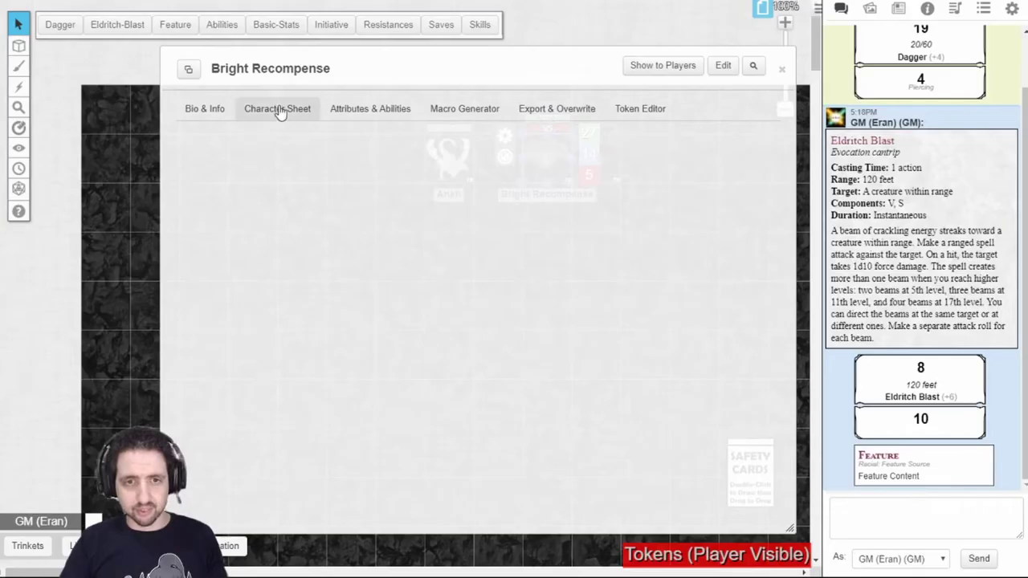
{"action": "left_click", "coordinate": [377, 111]}
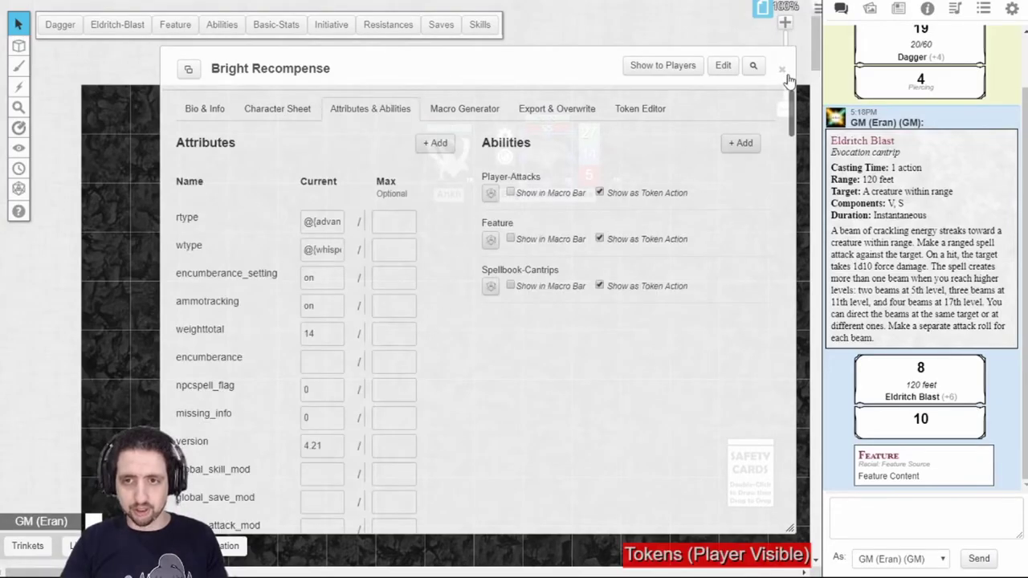
{"action": "double_click", "coordinate": [494, 73]}
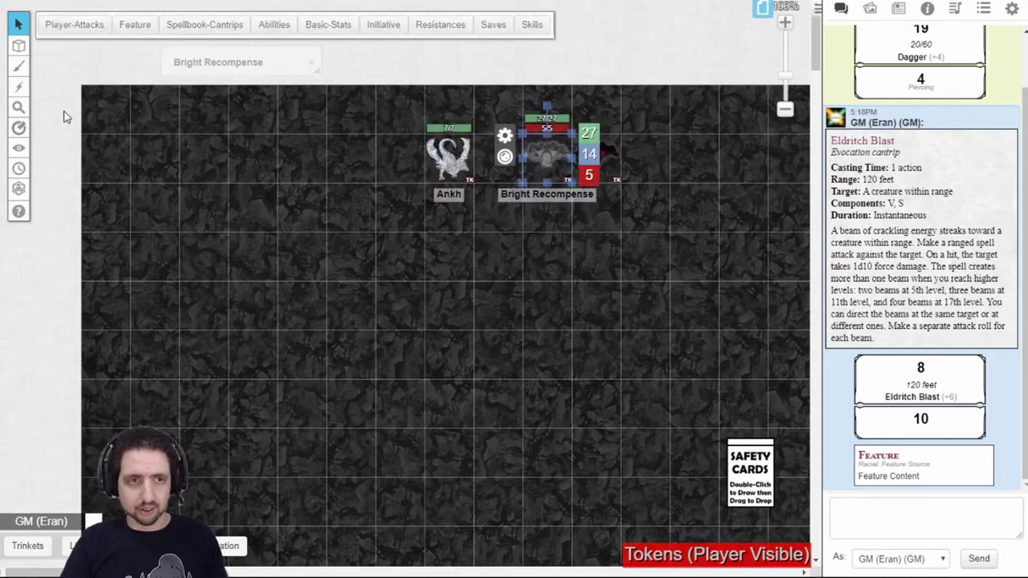
Step: Run the Player-Attacks, Spellbook-Cantrips and Feature token actions for Bright Recompense's token
{"action": "left_click", "coordinate": [85, 26]}
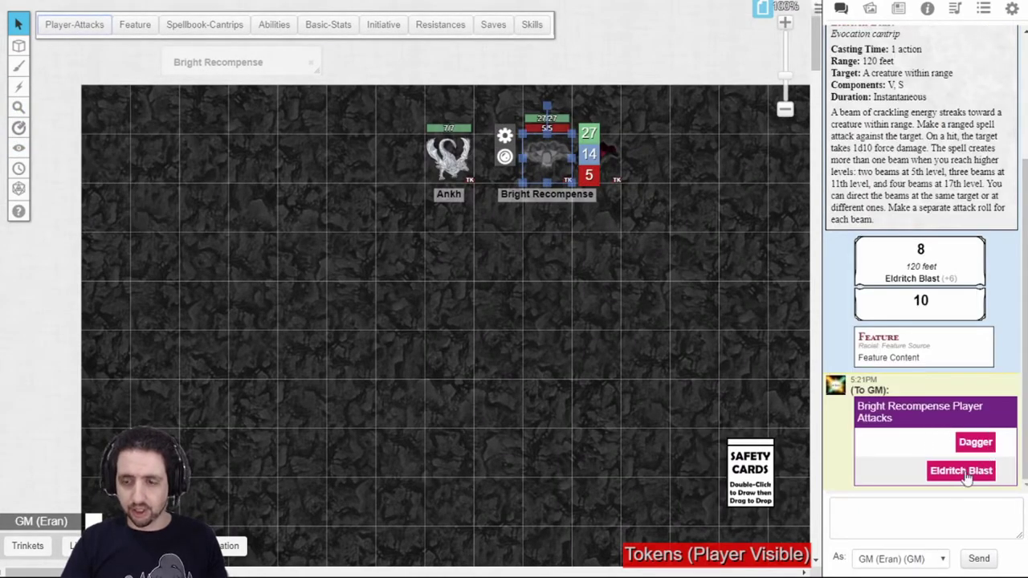
{"action": "left_click", "coordinate": [188, 27]}
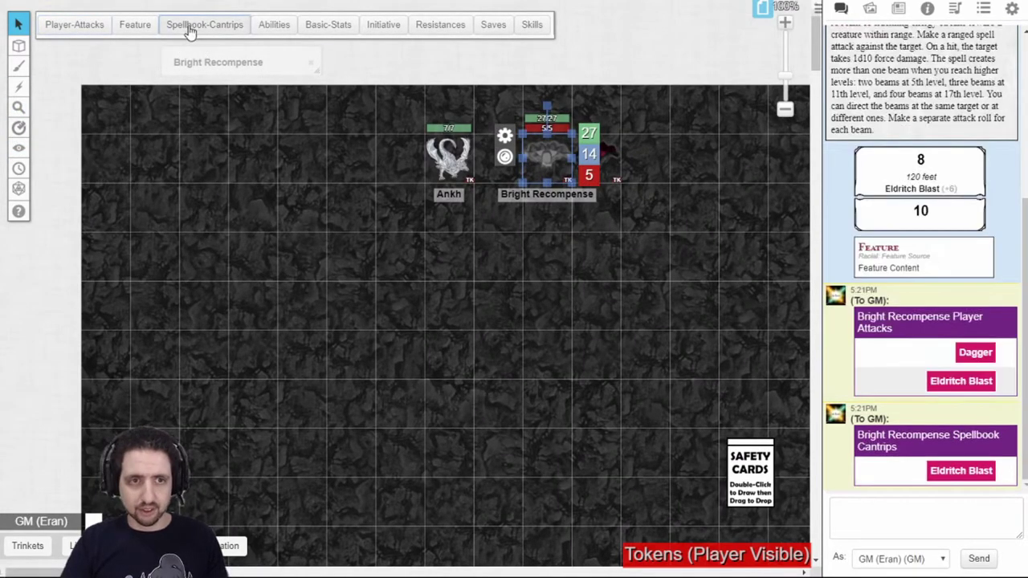
{"action": "left_click", "coordinate": [135, 24]}
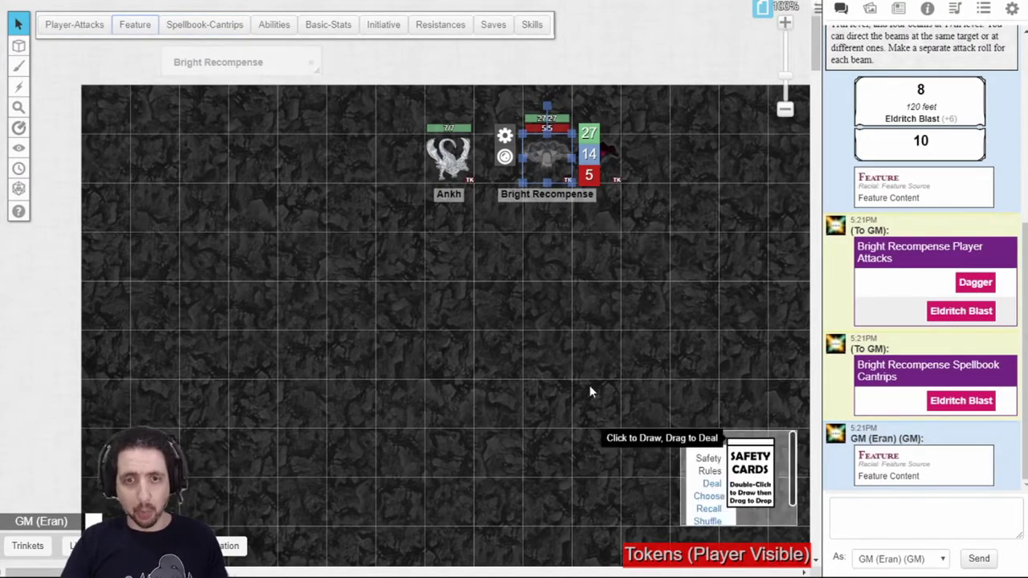
Step: Open Bright Recompense's Token Editor and look through its nameplate, bar, aura, light and permission settings
{"action": "double_click", "coordinate": [546, 157]}
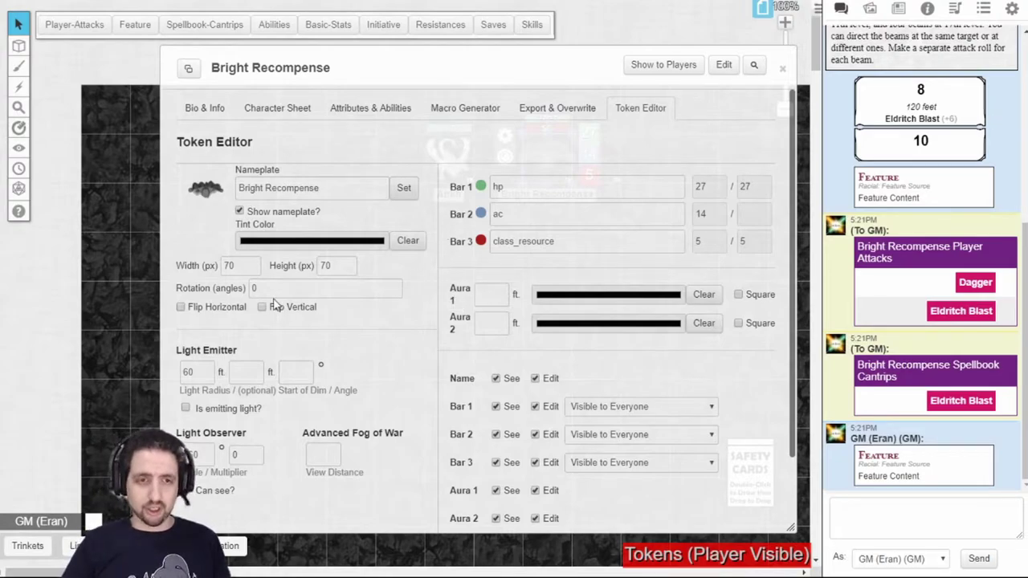
{"action": "scroll", "coordinate": [395, 290], "scroll_direction": "down", "scroll_amount": 2}
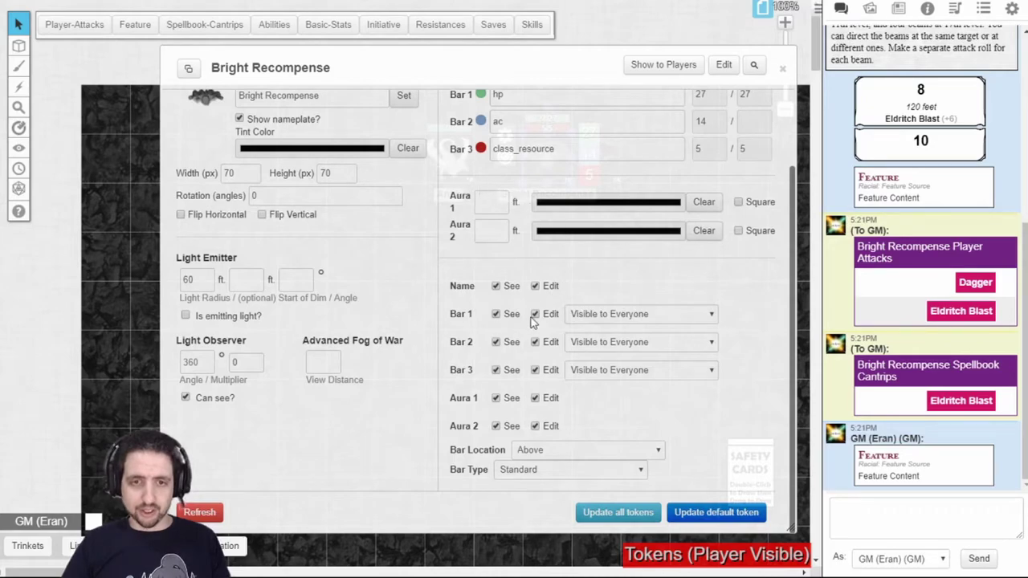
{"action": "scroll", "coordinate": [526, 325], "scroll_direction": "up", "scroll_amount": 2}
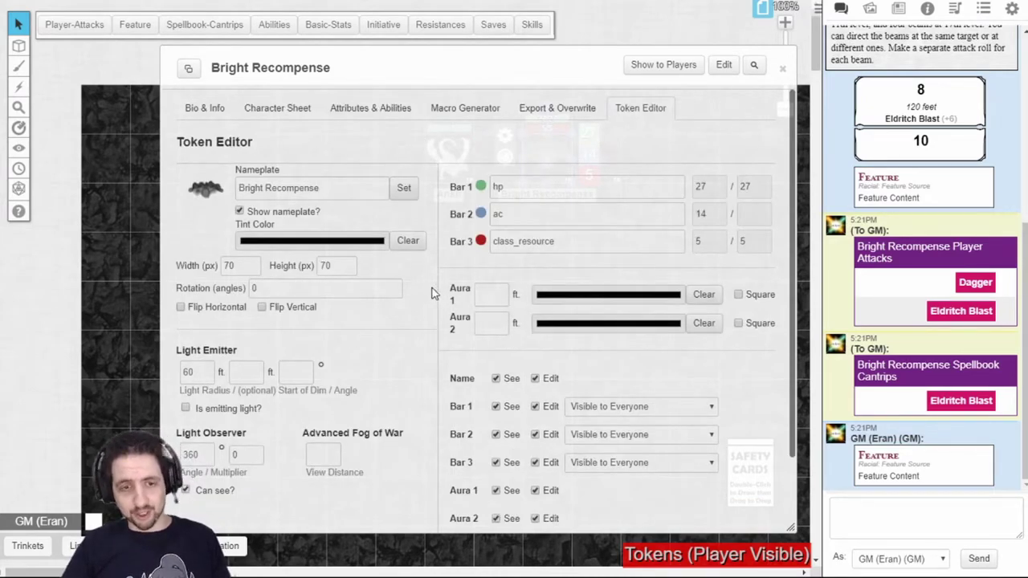
{"action": "scroll", "coordinate": [435, 291], "scroll_direction": "down", "scroll_amount": 2}
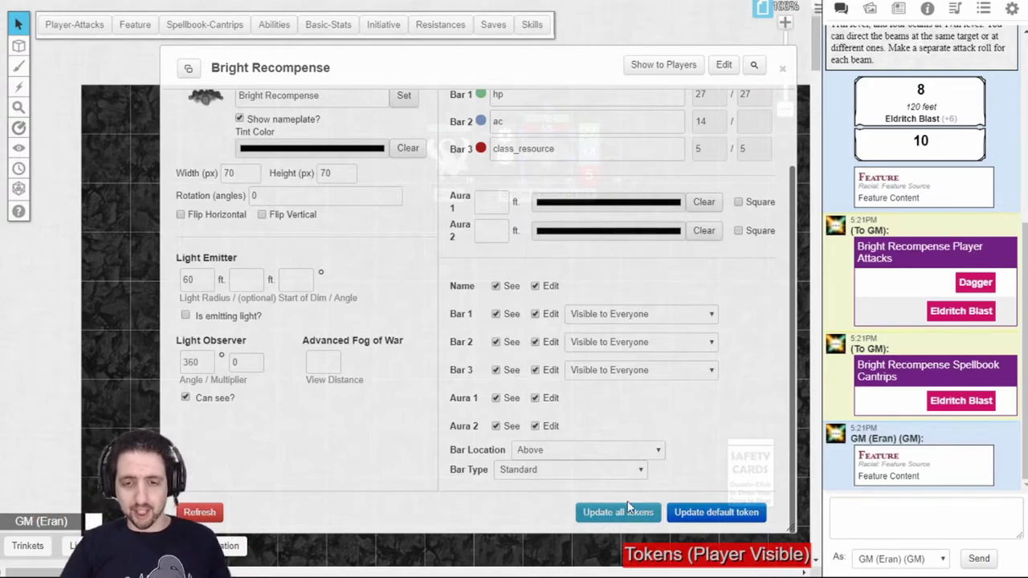
{"action": "scroll", "coordinate": [507, 273], "scroll_direction": "up", "scroll_amount": 2}
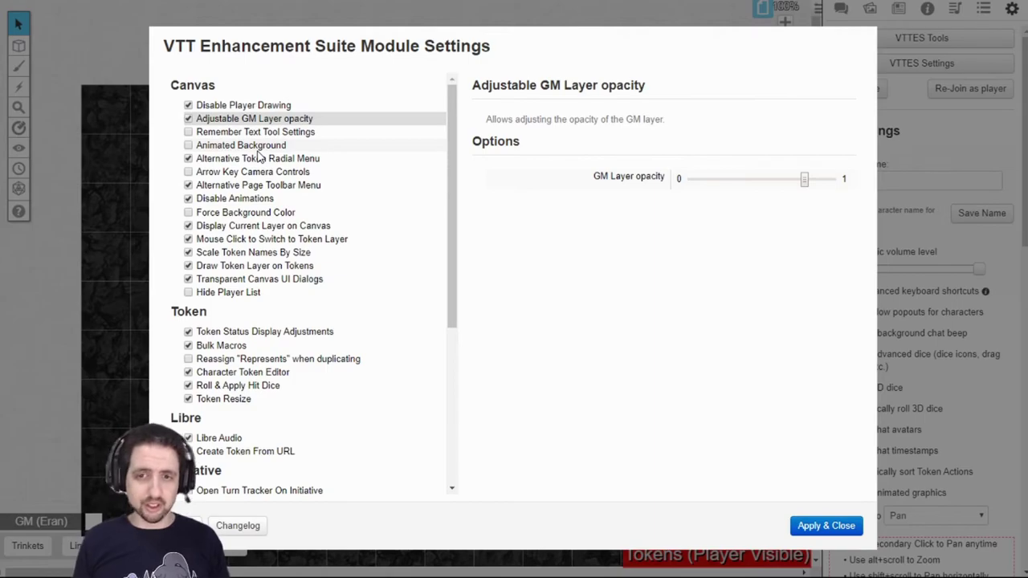
Step: Review the Alternative Page Toolbar Menu, Display Current Layer on Canvas and Draw Token Layer on Tokens modules in the VTTES settings
{"action": "left_click", "coordinate": [258, 185]}
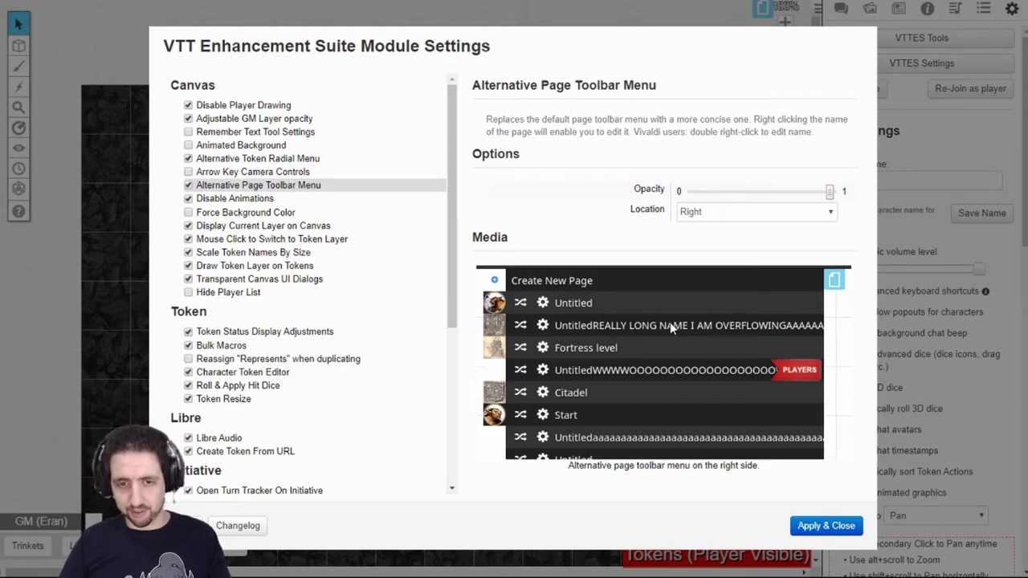
{"action": "key", "text": "Down"}
{"action": "key", "text": "Down"}
{"action": "key", "text": "Down"}
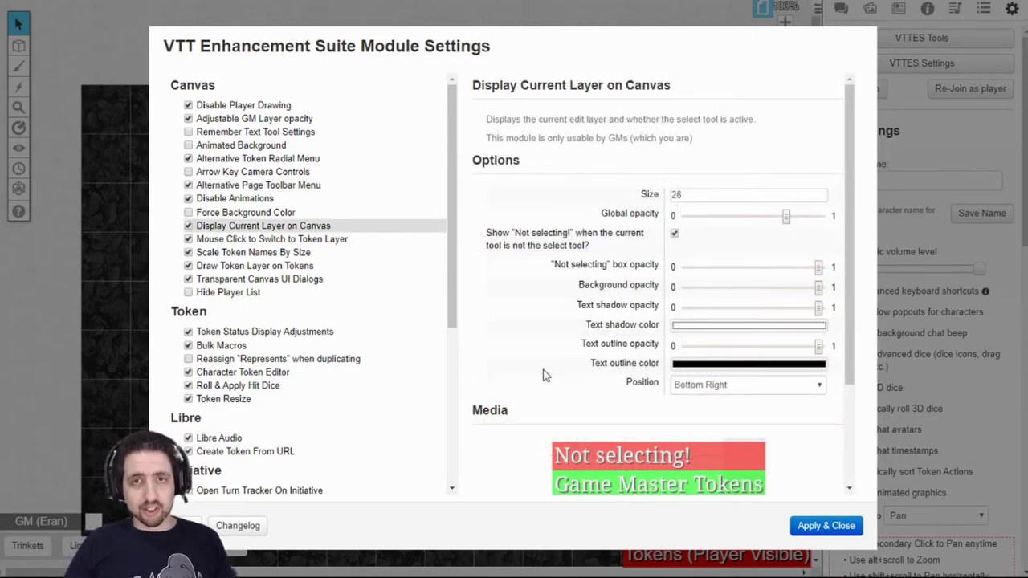
{"action": "scroll", "coordinate": [543, 375], "scroll_direction": "down", "scroll_amount": 2}
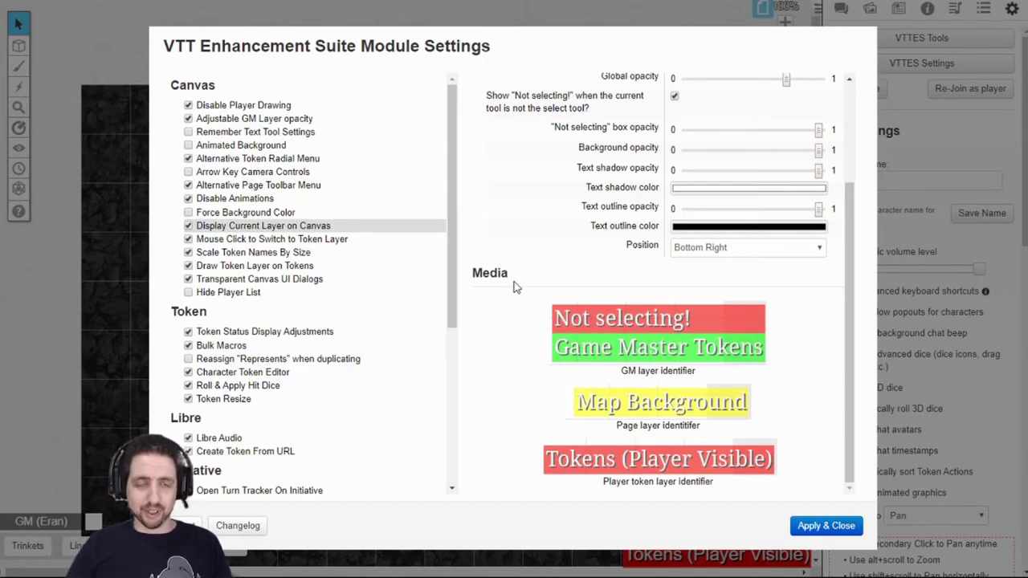
{"action": "left_click", "coordinate": [255, 265]}
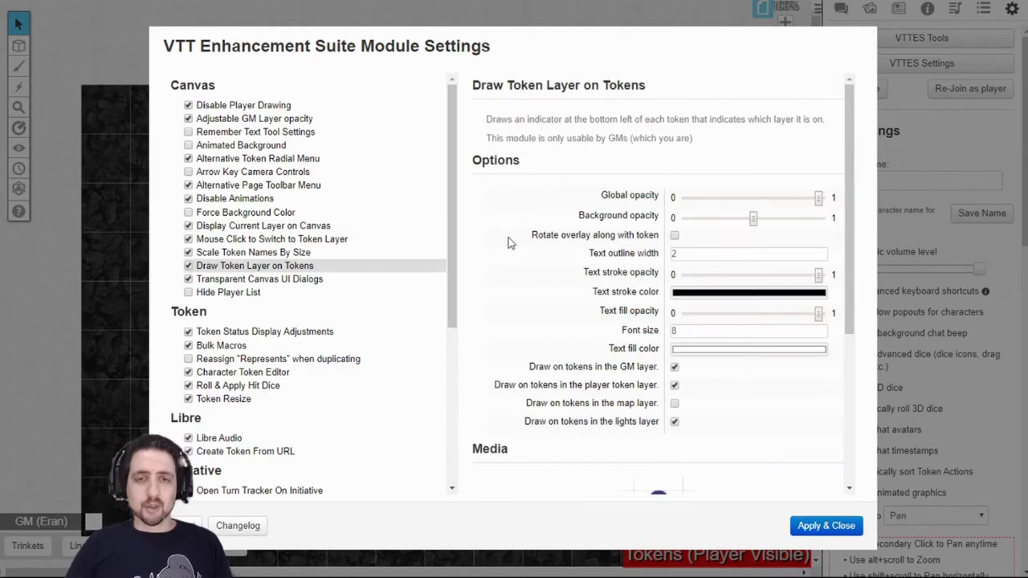
{"action": "scroll", "coordinate": [505, 237], "scroll_direction": "down", "scroll_amount": 3}
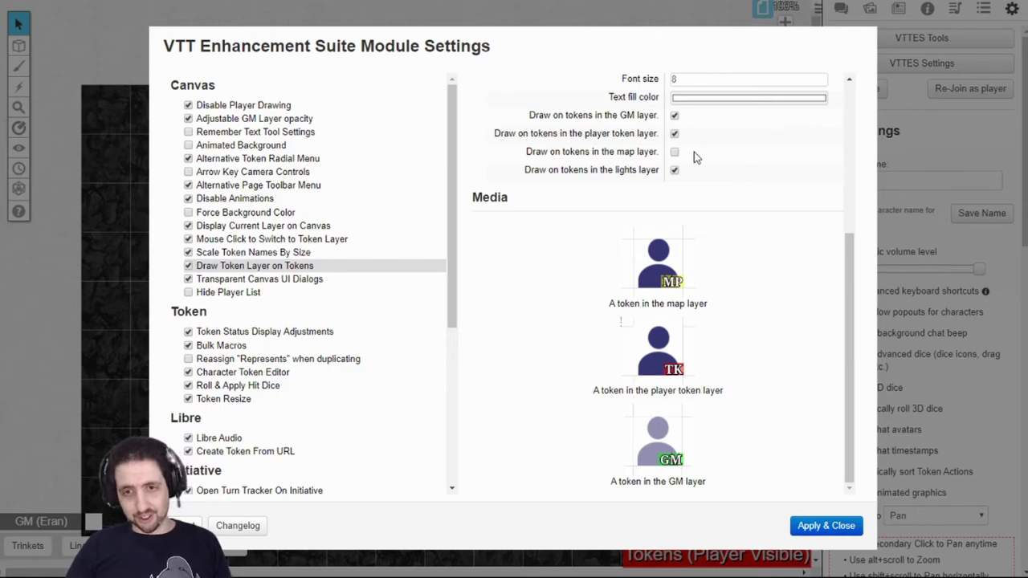
Step: Look over the Set Rollable Table Avatar By Url module and the Bulk Macros module's options and preview
{"action": "scroll", "coordinate": [694, 152], "scroll_direction": "down", "scroll_amount": 3}
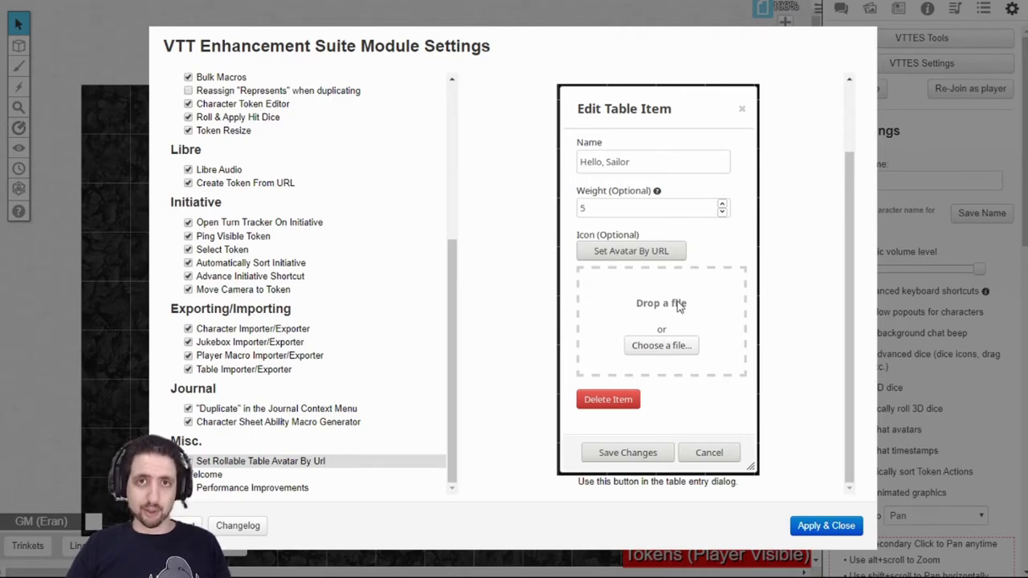
{"action": "scroll", "coordinate": [679, 307], "scroll_direction": "up", "scroll_amount": 15}
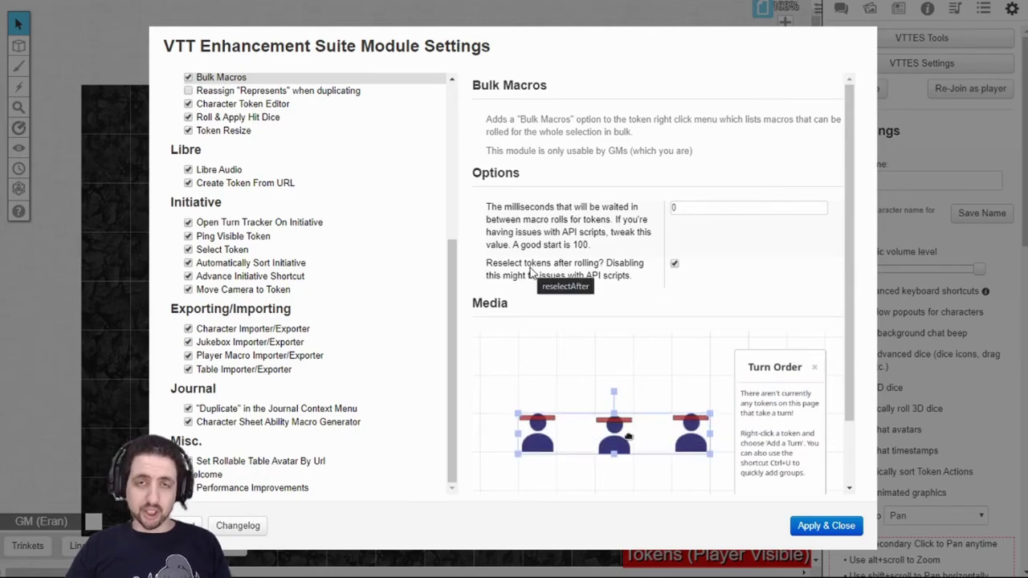
{"action": "scroll", "coordinate": [529, 270], "scroll_direction": "down", "scroll_amount": 1}
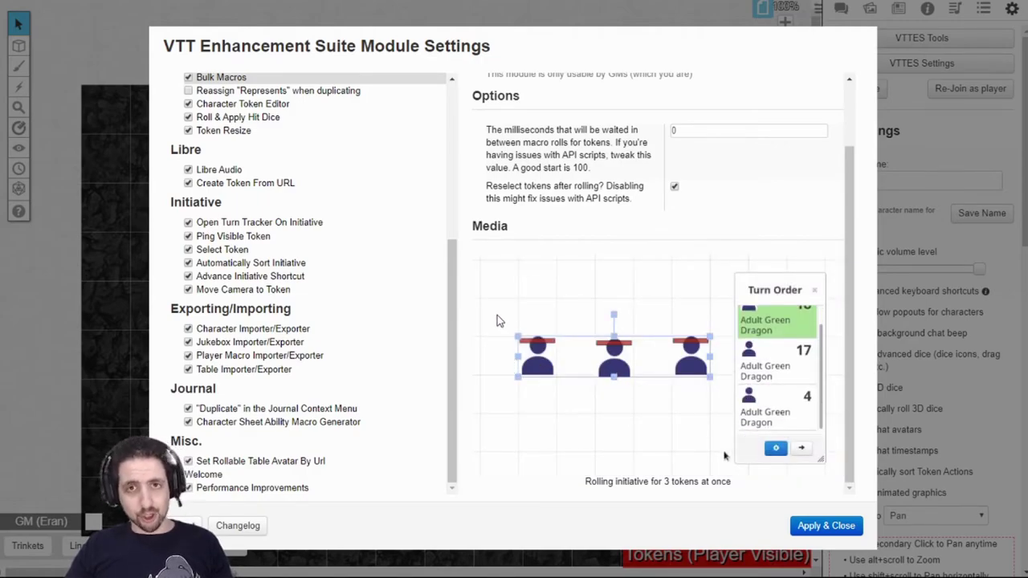
Step: Examine the Roll & Apply Hit Dice module's formula attribute, HP bar and custom roll options and its preview
{"action": "key", "text": "Down"}
{"action": "key", "text": "Down"}
{"action": "key", "text": "Down"}
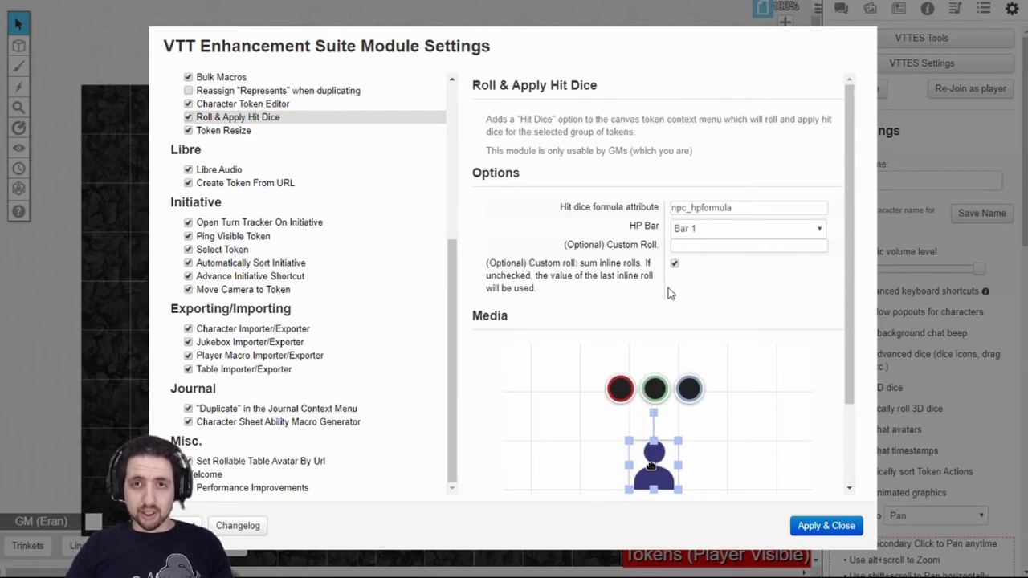
{"action": "scroll", "coordinate": [574, 288], "scroll_direction": "down", "scroll_amount": 1}
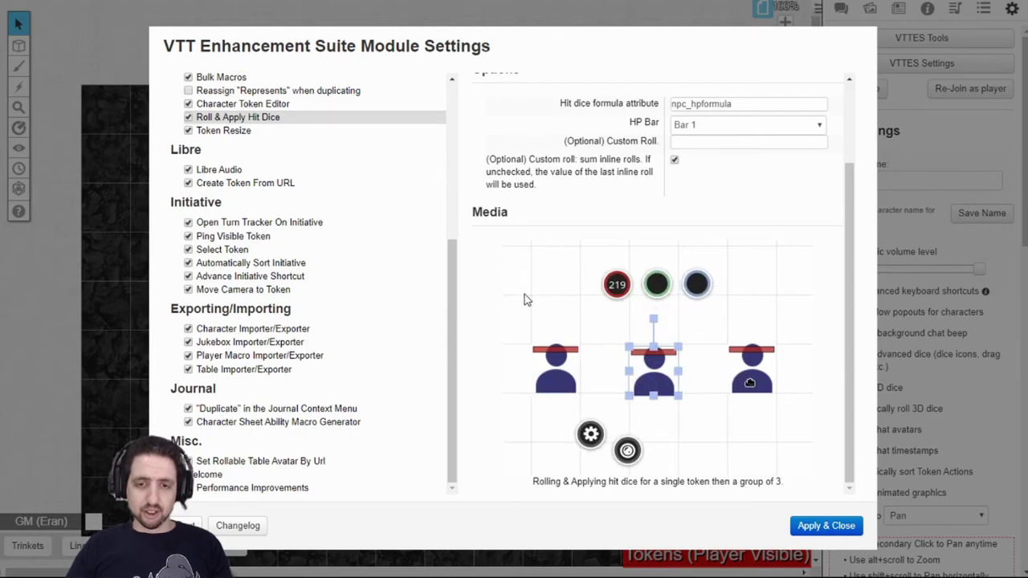
{"action": "scroll", "coordinate": [622, 253], "scroll_direction": "up", "scroll_amount": 3}
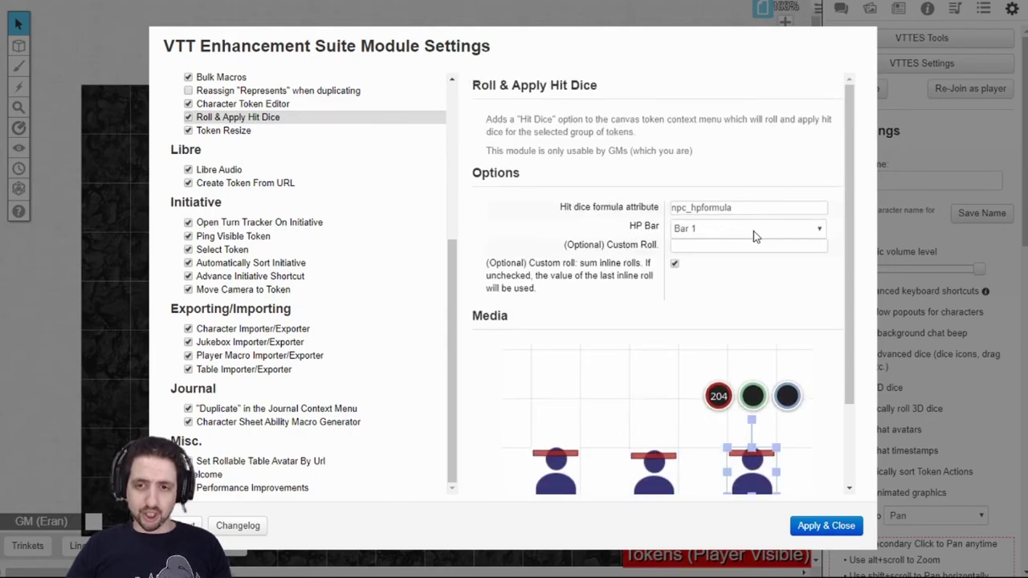
{"action": "scroll", "coordinate": [640, 326], "scroll_direction": "down", "scroll_amount": 1}
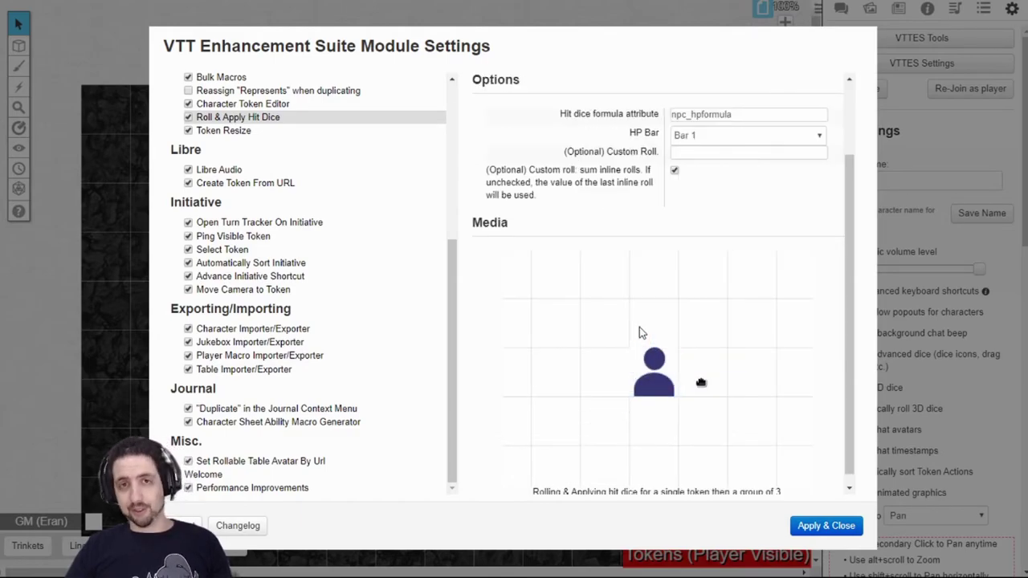
{"action": "scroll", "coordinate": [639, 332], "scroll_direction": "down", "scroll_amount": 1}
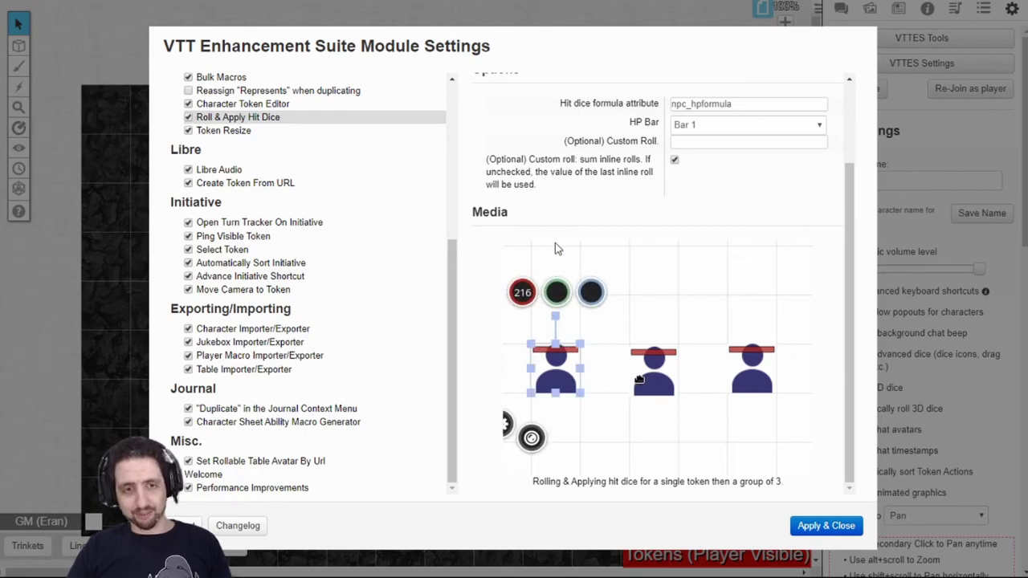
Step: Go through the Initiative modules from Open Turn Tracker On Initiative to Move Camera to Token, plus the Welcome module's options
{"action": "left_click", "coordinate": [259, 222]}
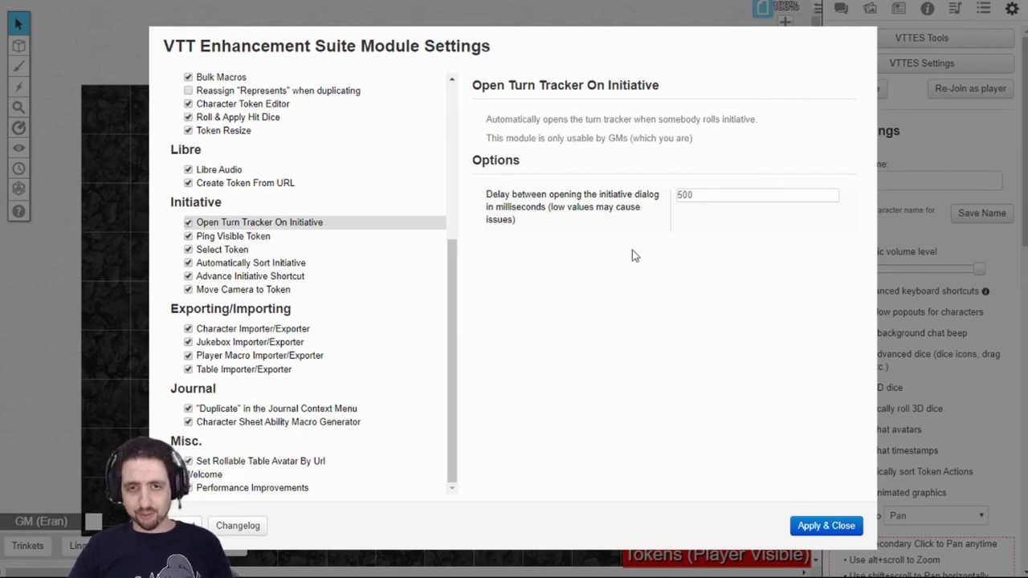
{"action": "key", "text": "Down"}
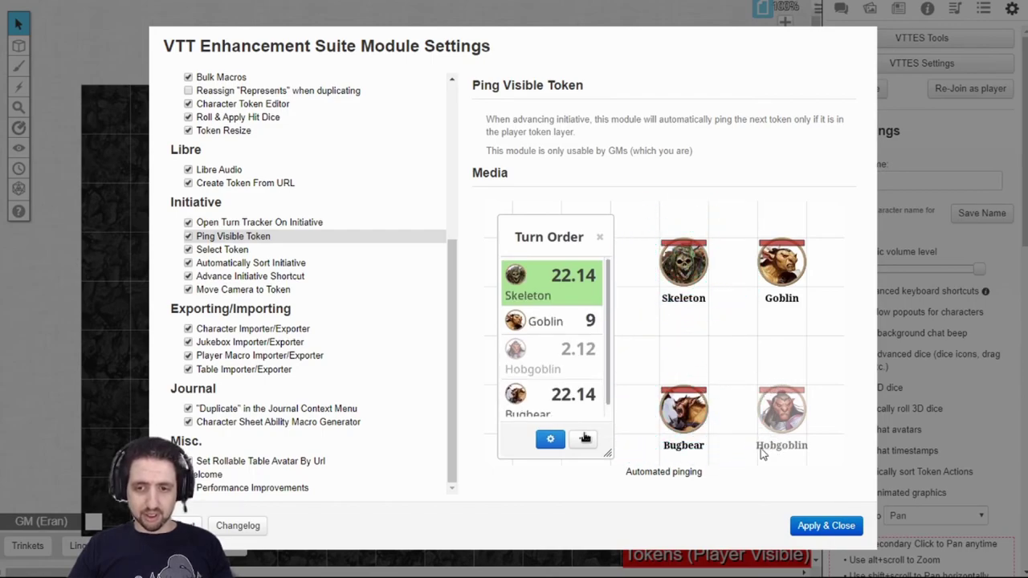
{"action": "key", "text": "Down"}
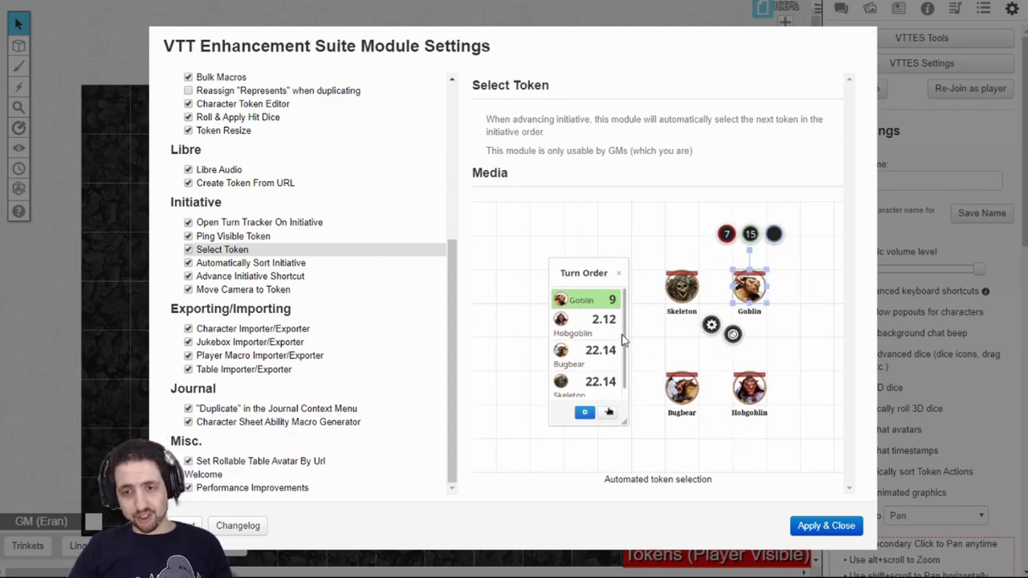
{"action": "key", "text": "Down"}
{"action": "key", "text": "Down"}
{"action": "key", "text": "Down"}
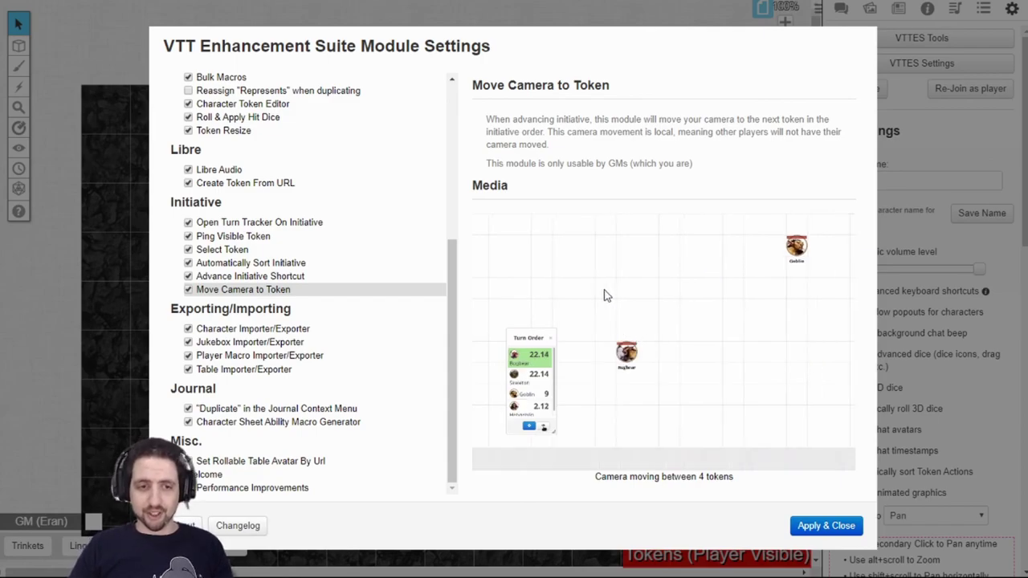
{"action": "left_click", "coordinate": [210, 474]}
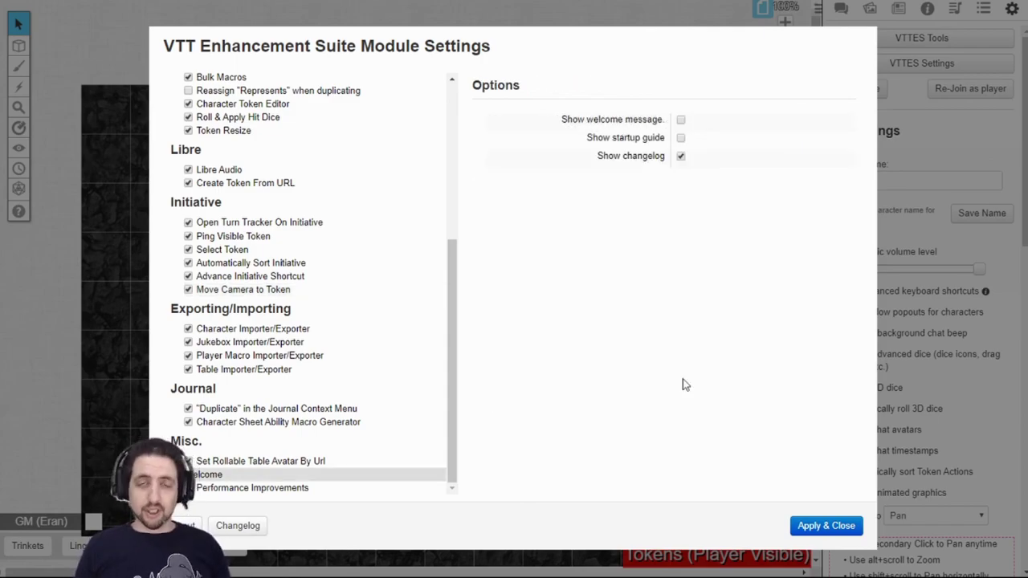